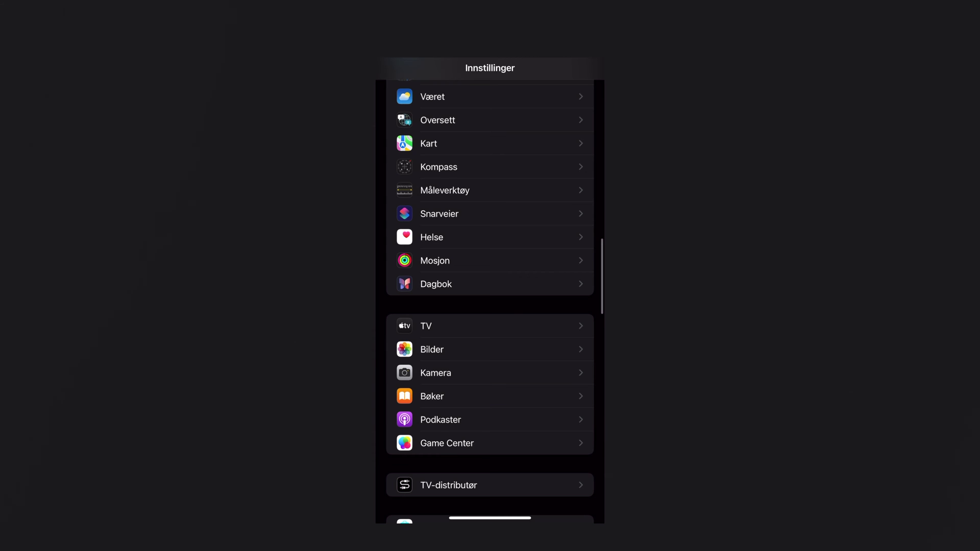
Under Kamera > Ta opp video, keep Vis PAL-formater on and turn Lås hvitbalanse on.
left_click(435, 373)
left_click(422, 101)
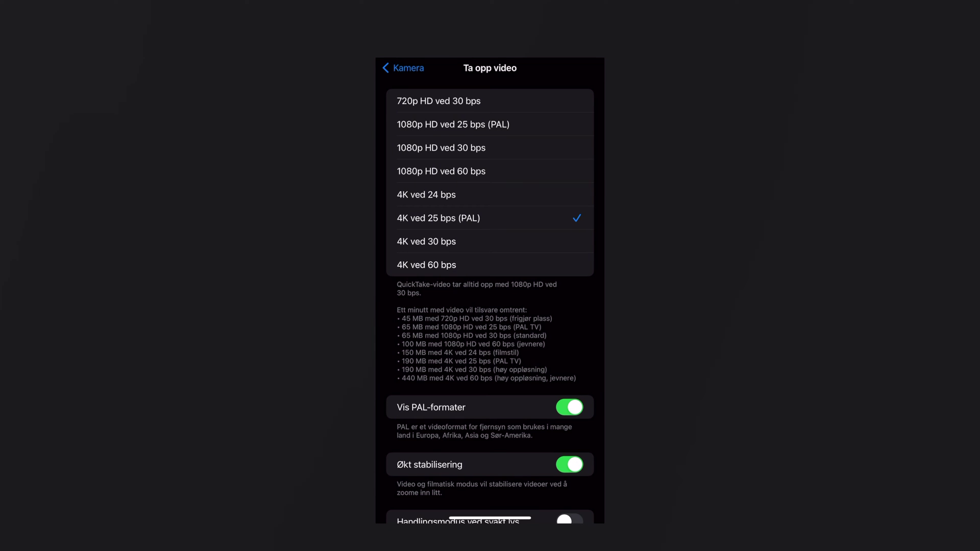
left_click(569, 407)
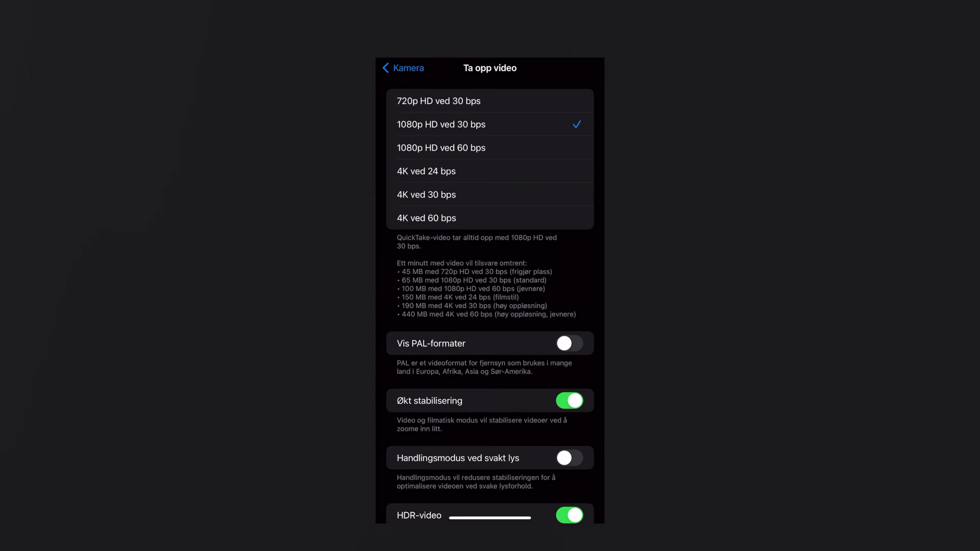
left_click(569, 343)
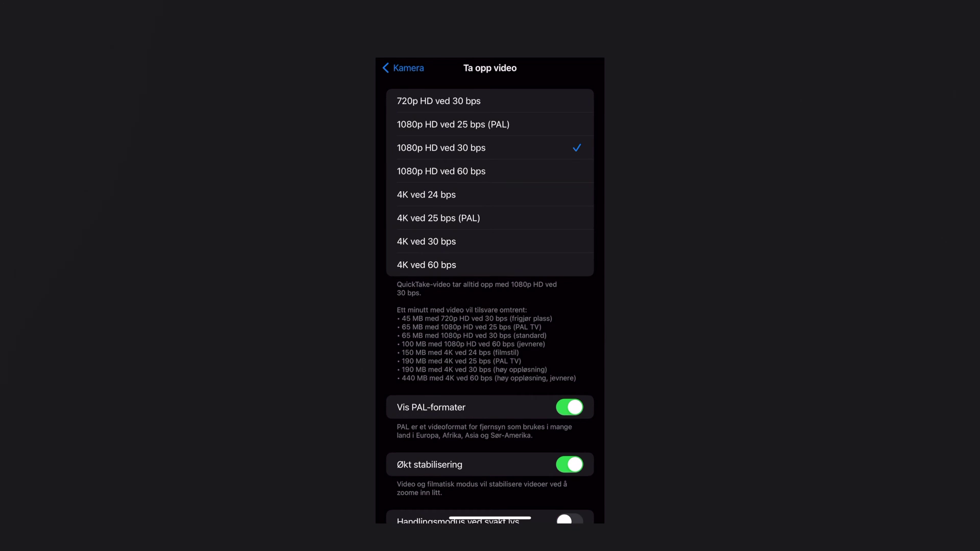
scroll(490, 306, "down", 5)
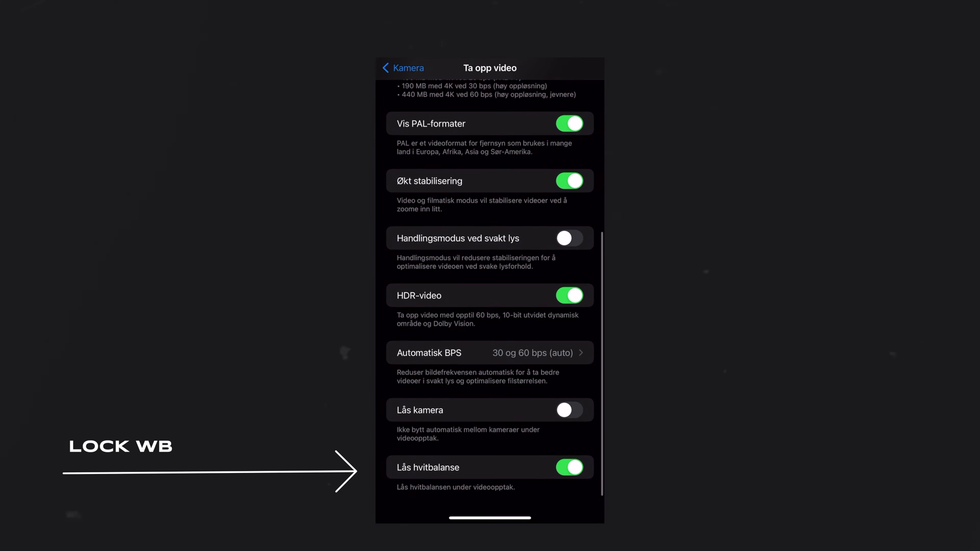
left_click(569, 467)
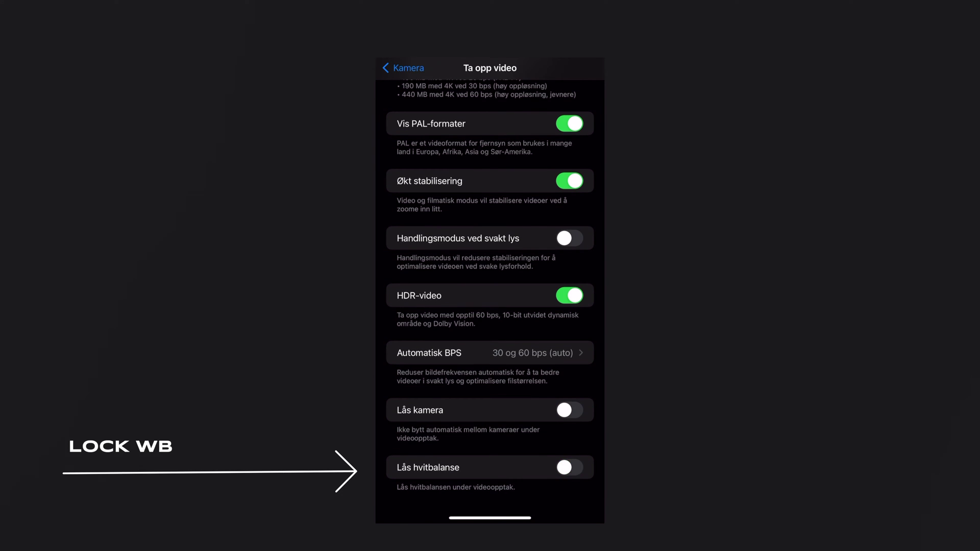
left_click(569, 467)
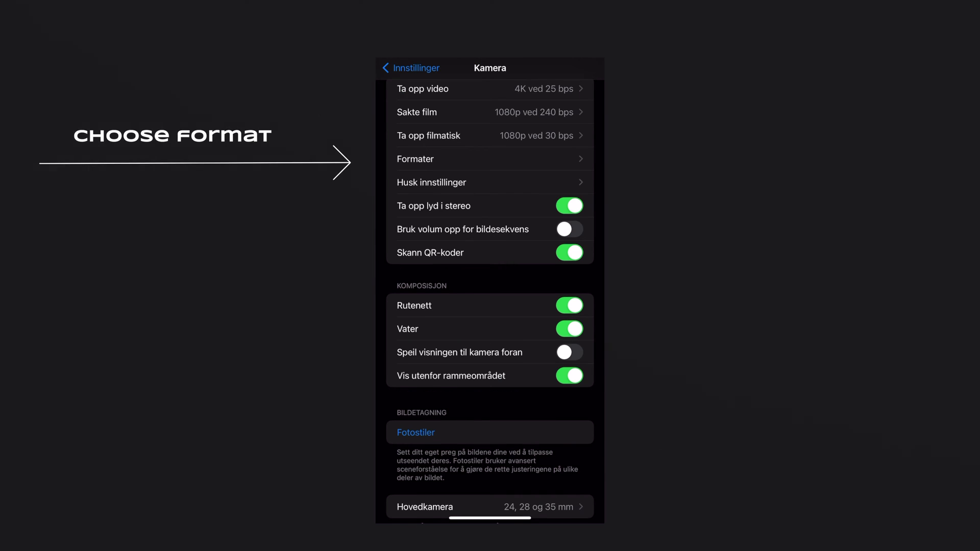
Turn on Apple ProRes recording with Log encoding, then drag the camera exposure to -1.0.
left_click(415, 159)
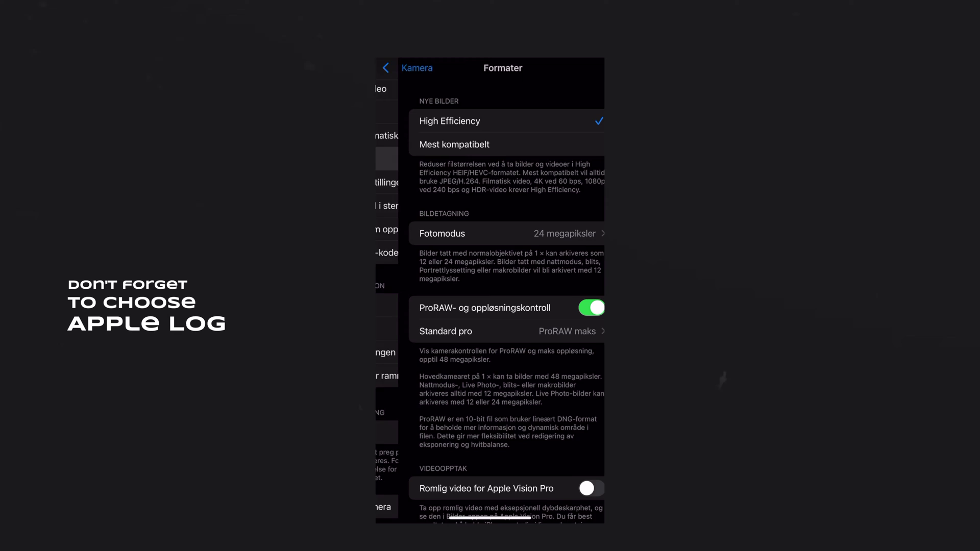
scroll(490, 306, "down", 5)
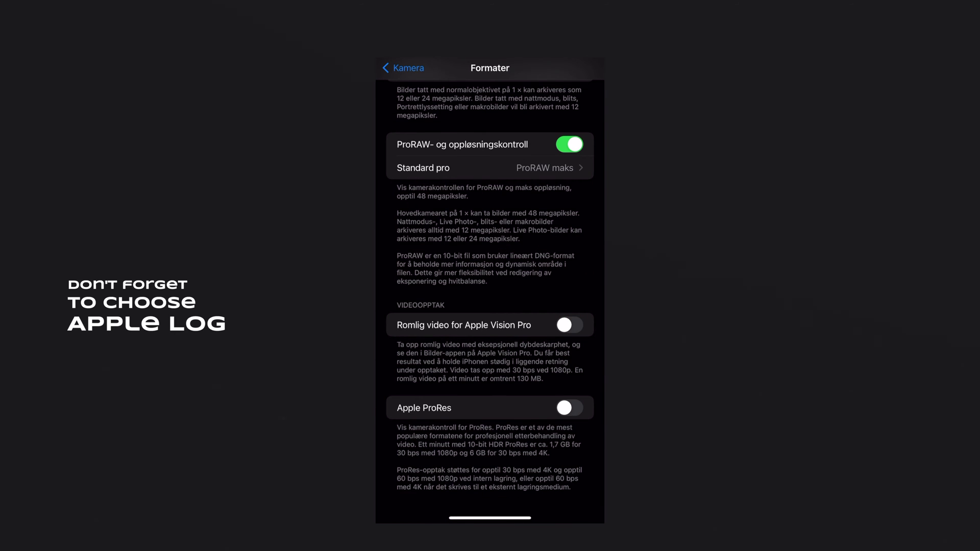
left_click(569, 407)
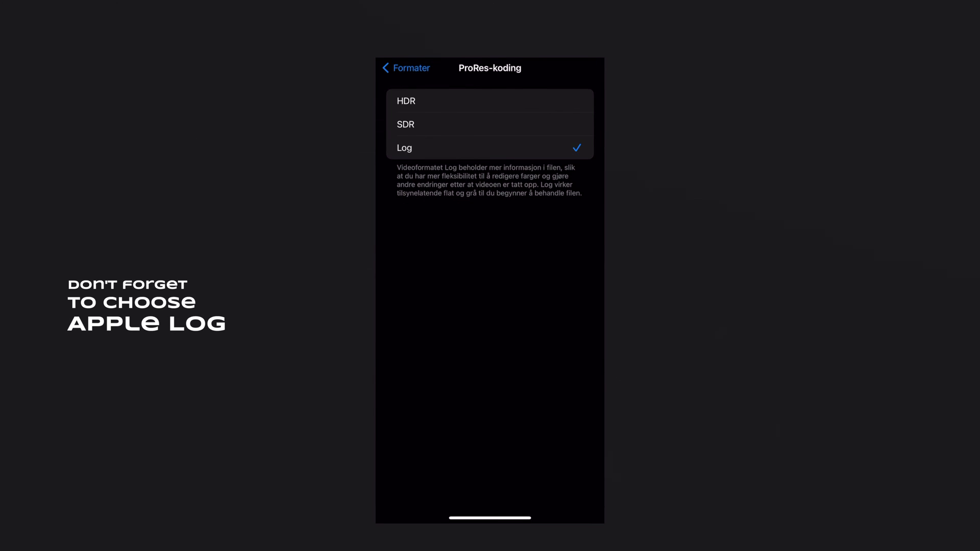
left_click(405, 68)
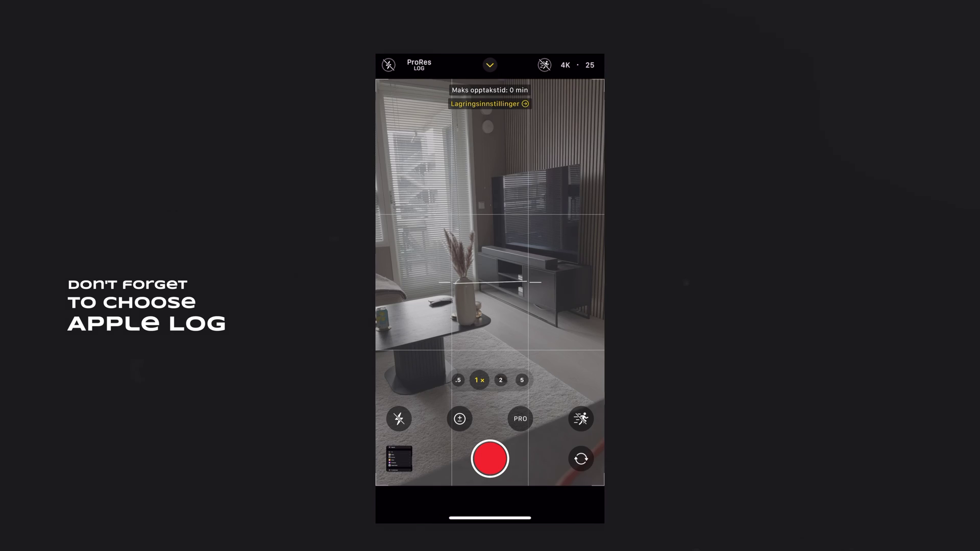
left_click(398, 418)
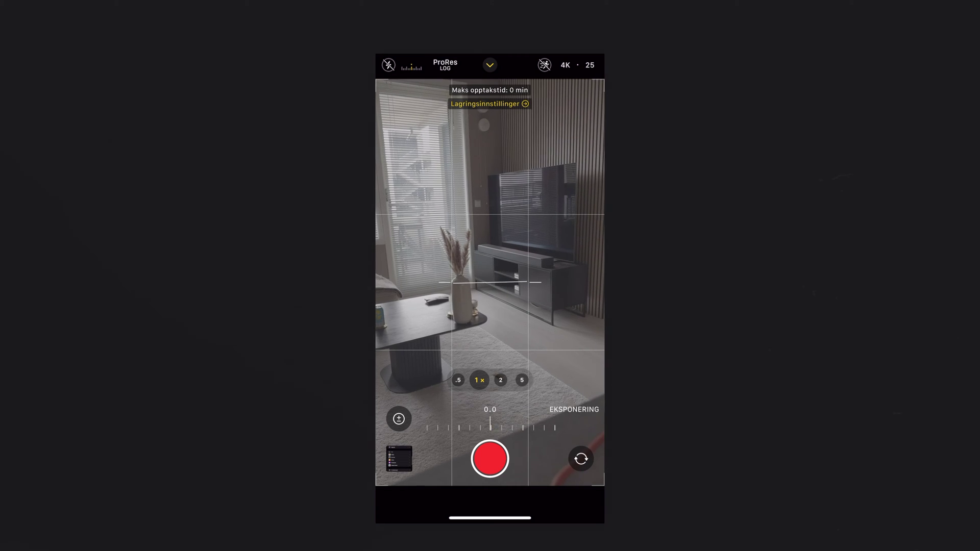
mouse_move(490, 424)
left_mouse_down()
mouse_move(523, 423)
mouse_move(499, 423)
left_mouse_up()
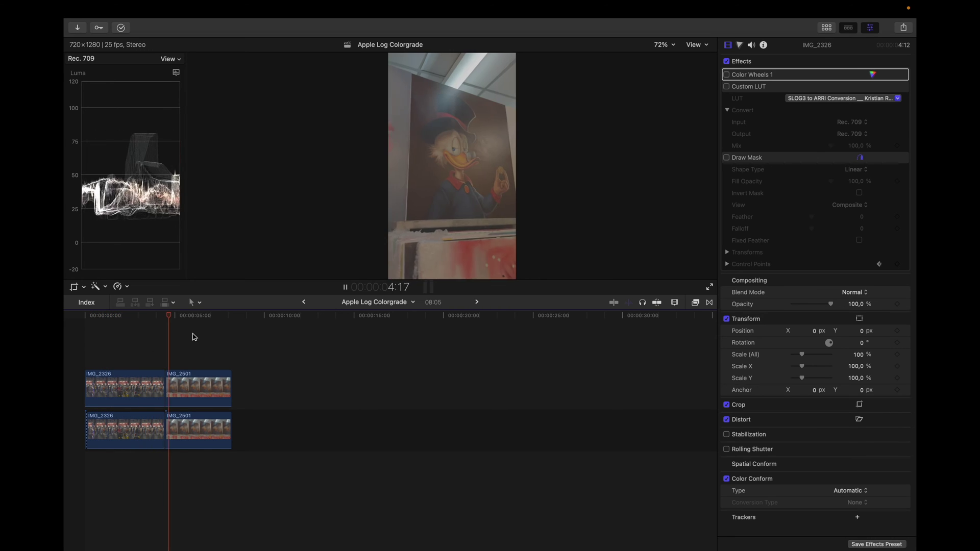
key("space")
left_click(110, 316)
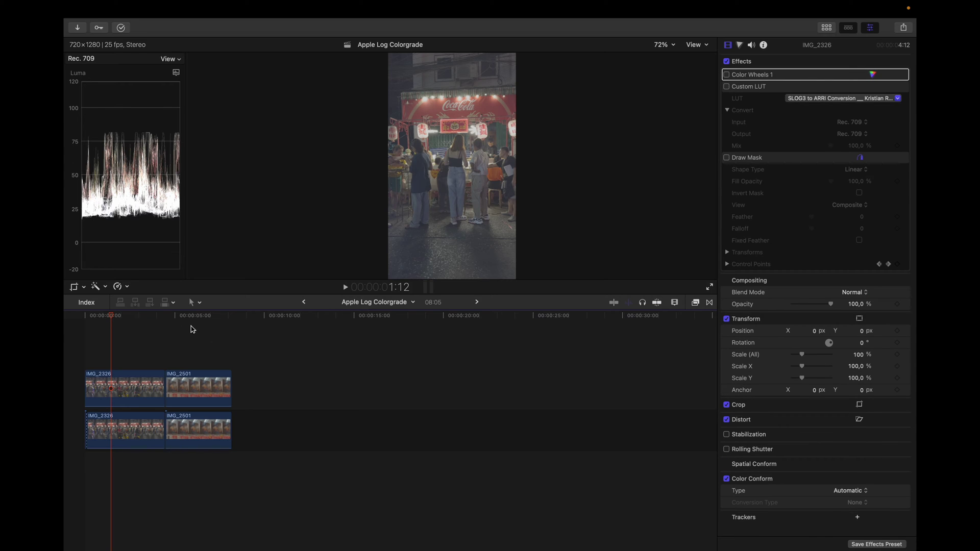
mouse_move(110, 322)
left_mouse_down()
mouse_move(90, 324)
mouse_move(106, 319)
left_mouse_up()
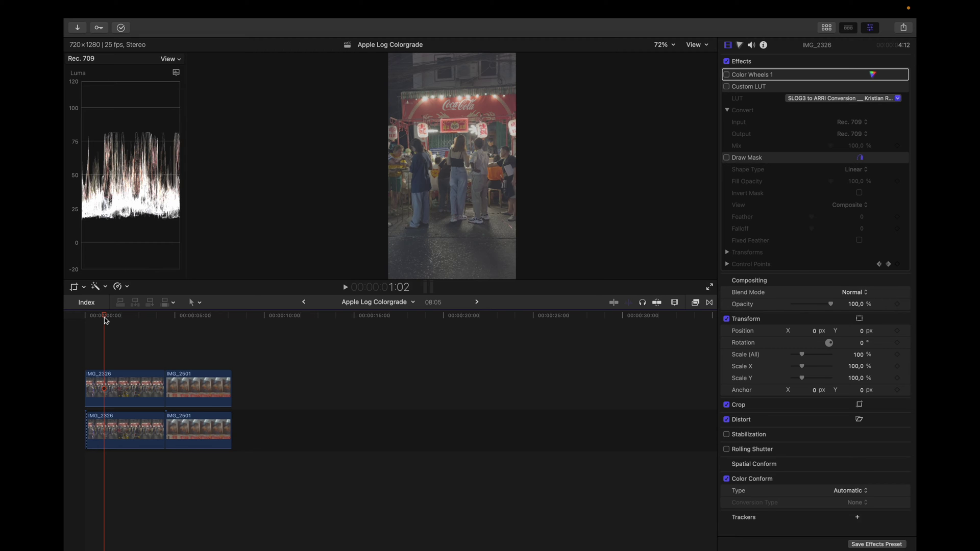
mouse_move(106, 320)
left_mouse_down()
mouse_move(153, 322)
mouse_move(110, 322)
left_mouse_up()
left_click(122, 384)
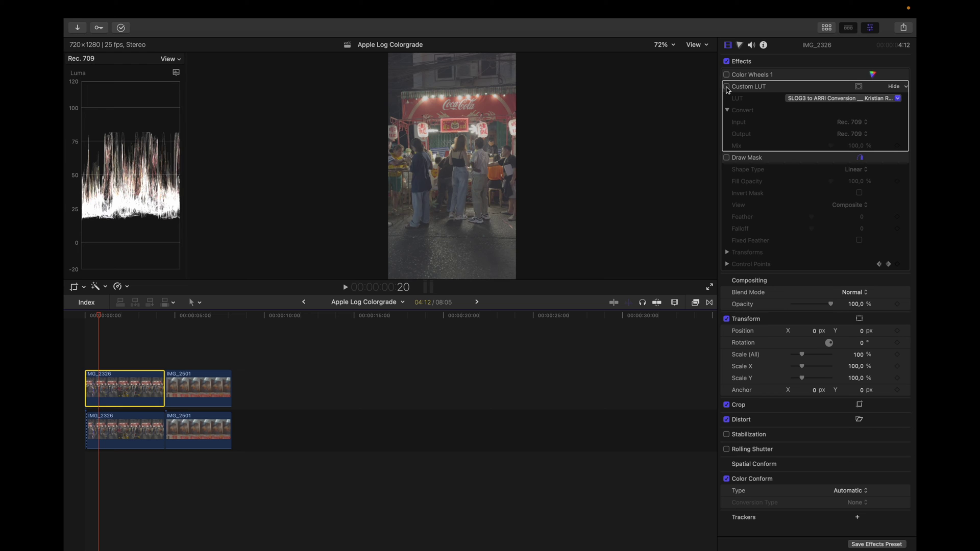
Toggle the SLOG3 to ARRI Conversion Custom LUT on IMG_2326 off and back on.
left_click(726, 87)
left_click(726, 87)
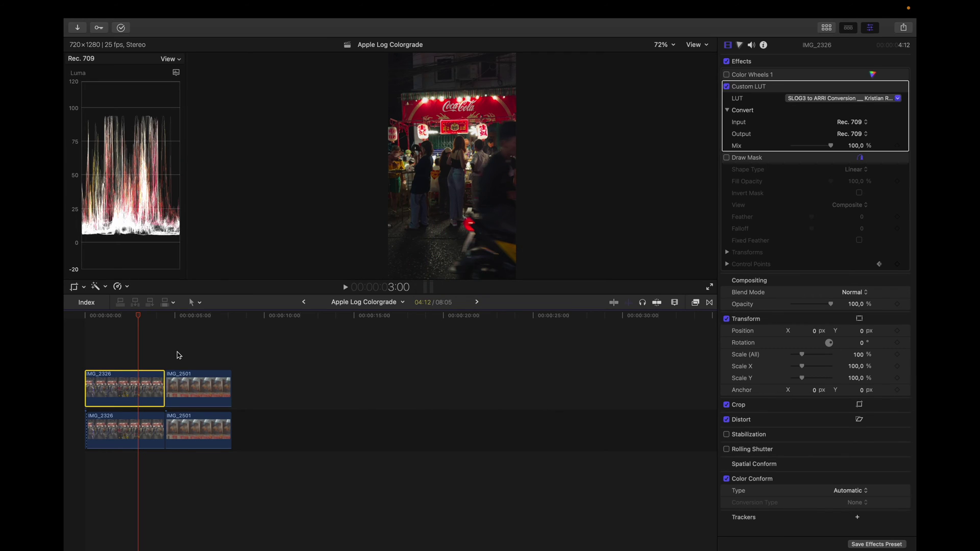
Enable Color Wheels 1 on IMG_2326 and nudge its Midtones and Shadows pucks slightly.
left_click(739, 46)
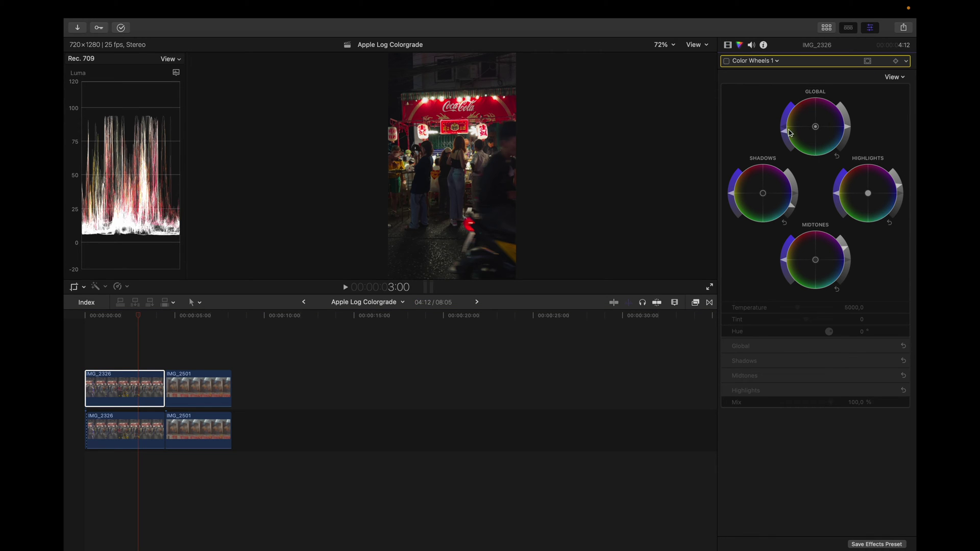
left_click(731, 64)
key("Escape")
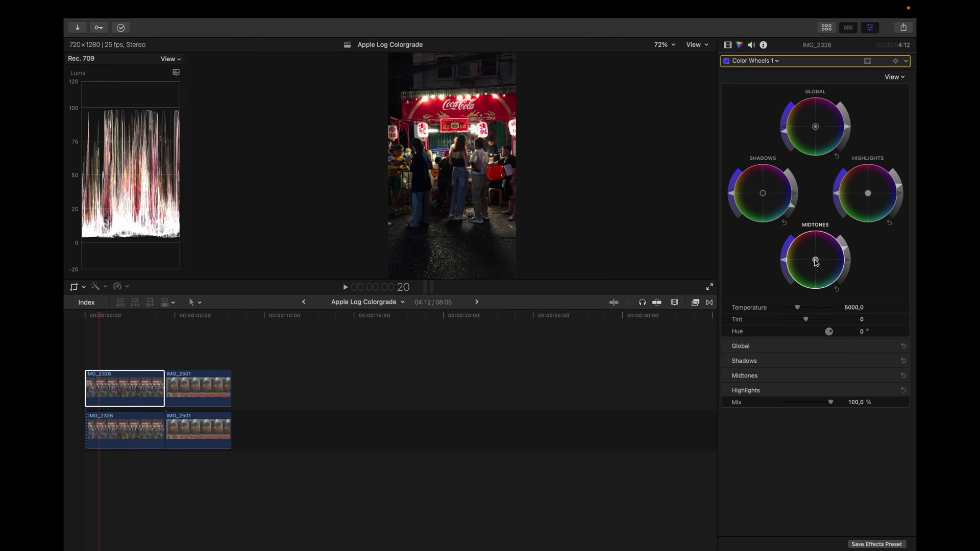
left_click(815, 262)
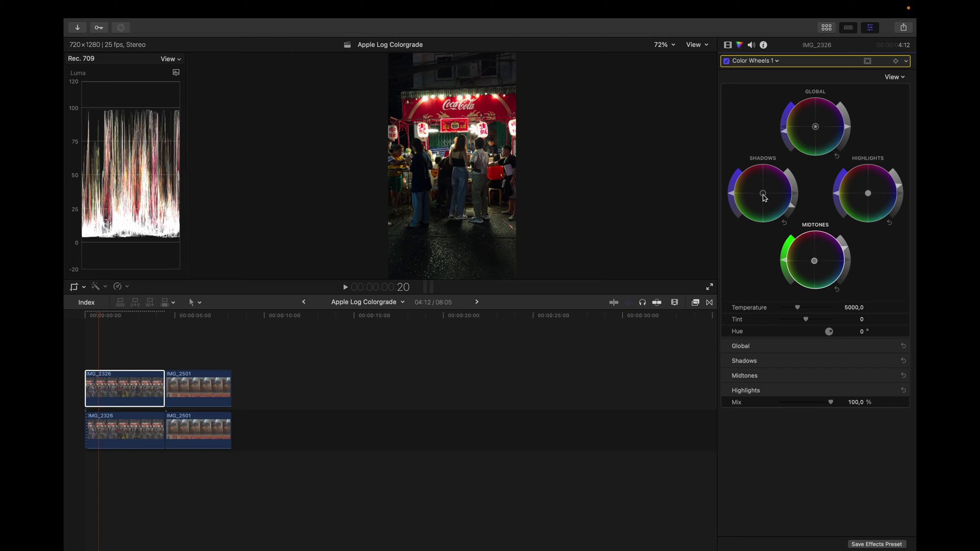
left_click_drag(765, 198, 782, 211)
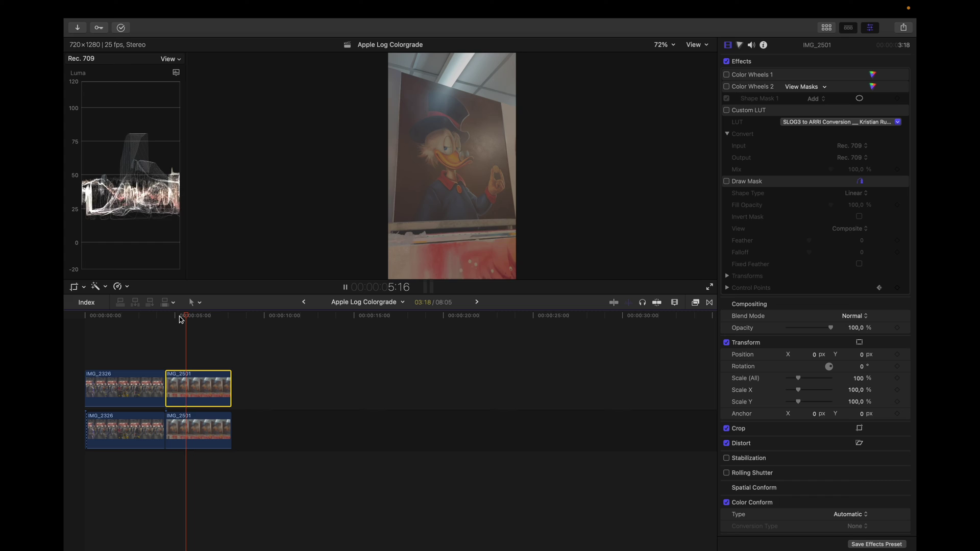
Stop playback on IMG_2501 and enable its Custom LUT.
key("space")
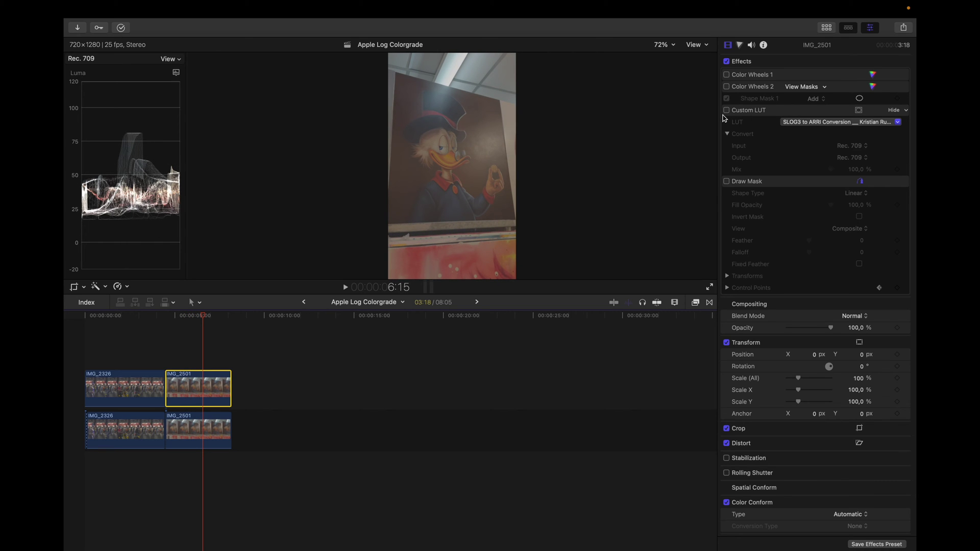
left_click(726, 110)
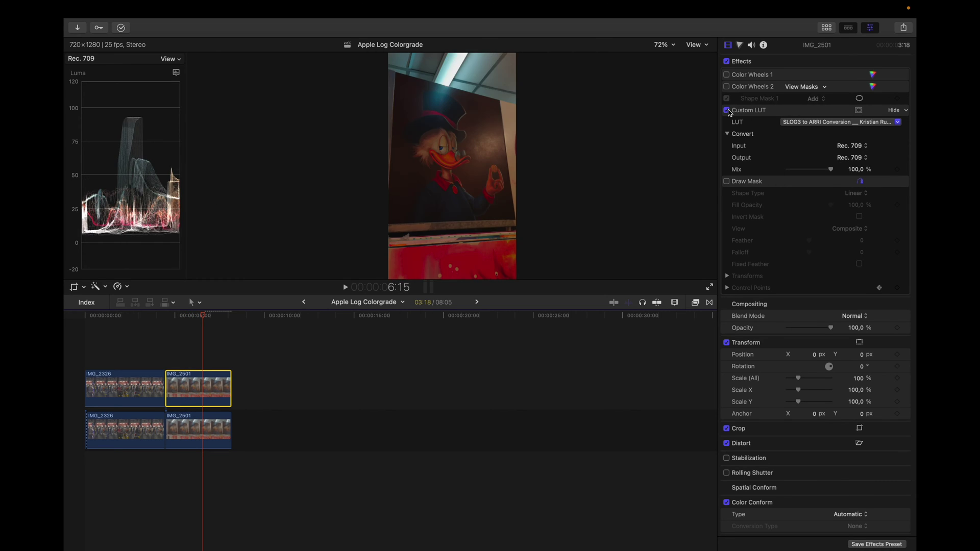
key("Tab")
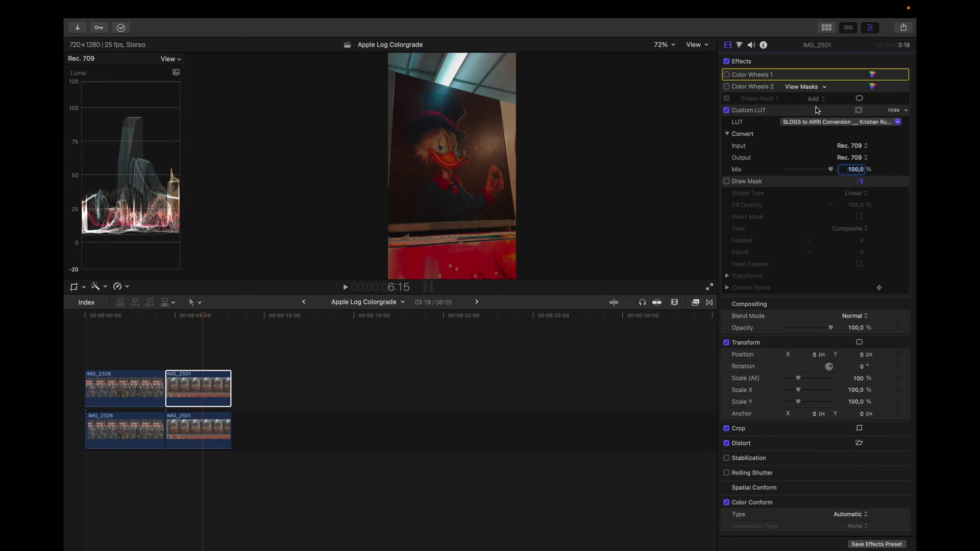
Nudge the IMG_2501 Midtones puck slightly and enable Color Wheels 1.
left_click(873, 75)
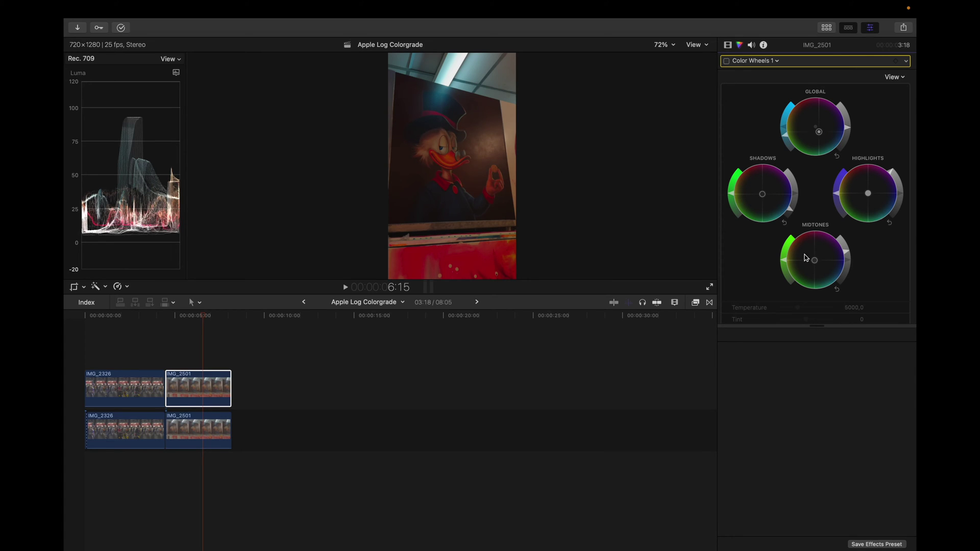
left_click_drag(815, 263, 814, 264)
left_click(726, 61)
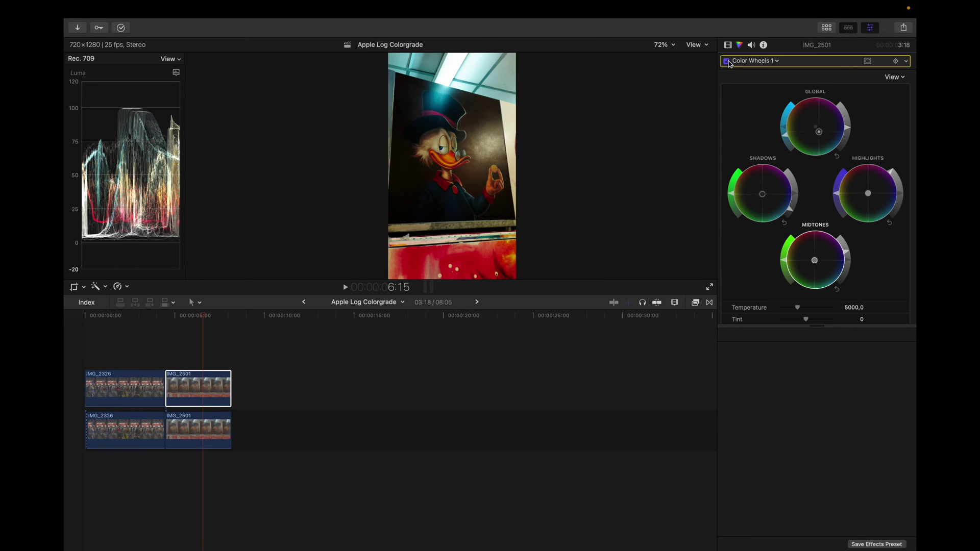
Set the Color Wheels 2 shape mask to apply the correction outside the mask.
left_click(727, 45)
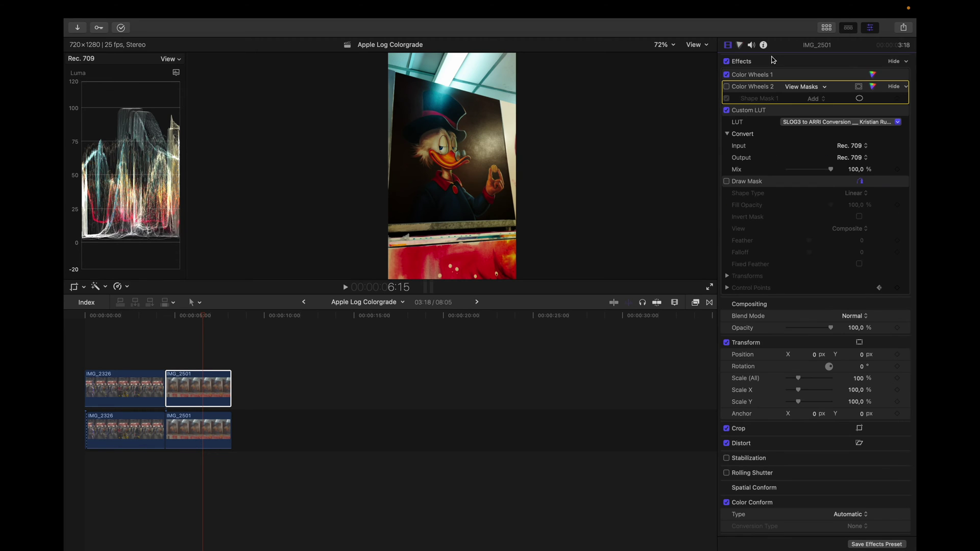
left_click(872, 87)
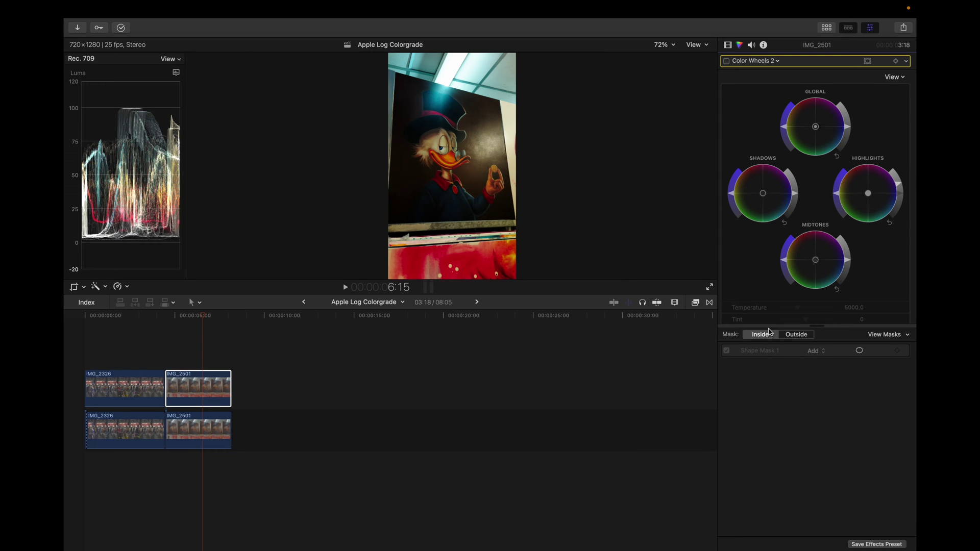
left_click(797, 335)
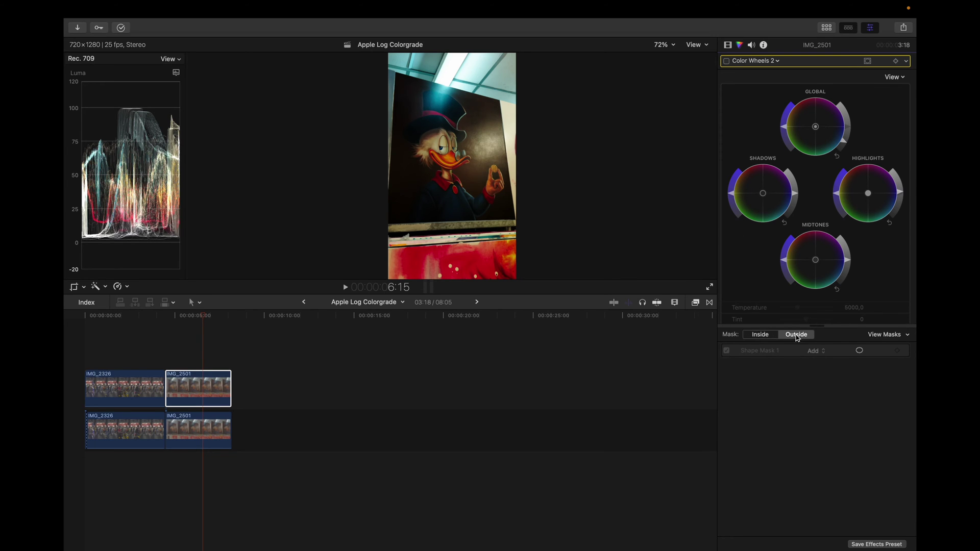
left_click(759, 335)
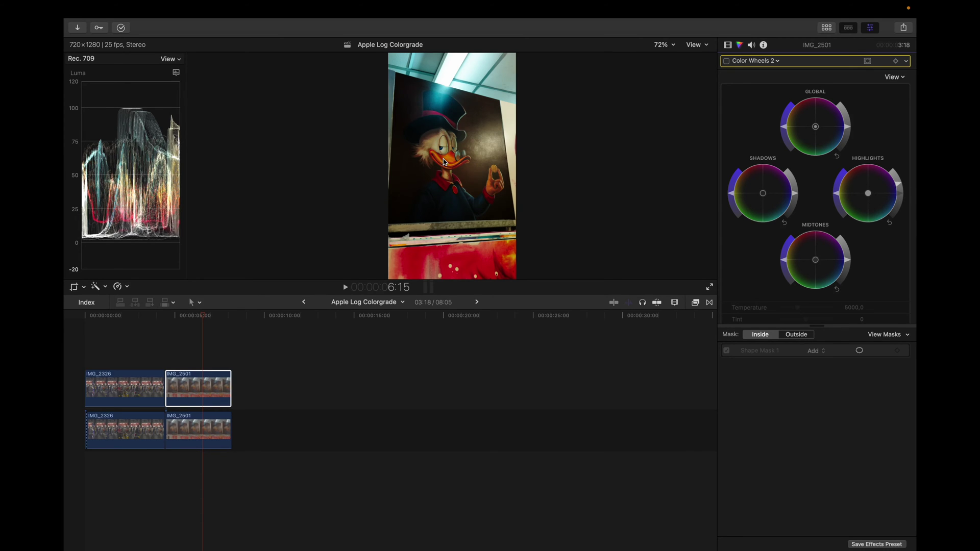
left_click(792, 334)
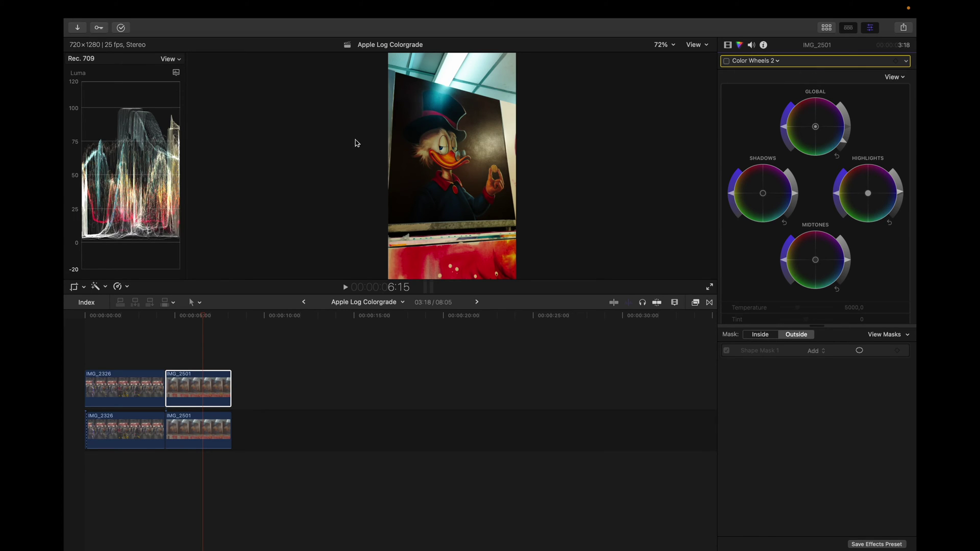
Enable Color Wheels 2, toggling it off and on to compare.
left_click(726, 61)
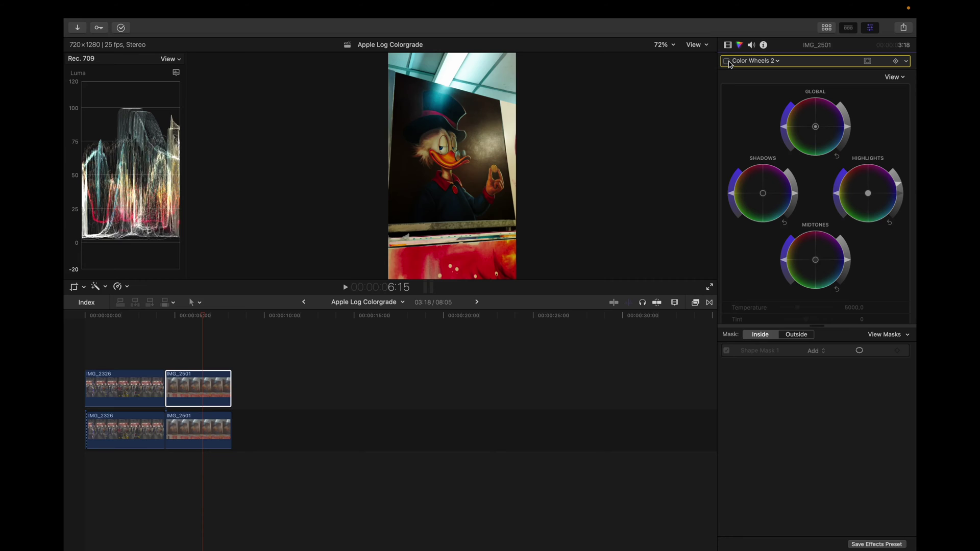
left_click(726, 61)
left_click(726, 61)
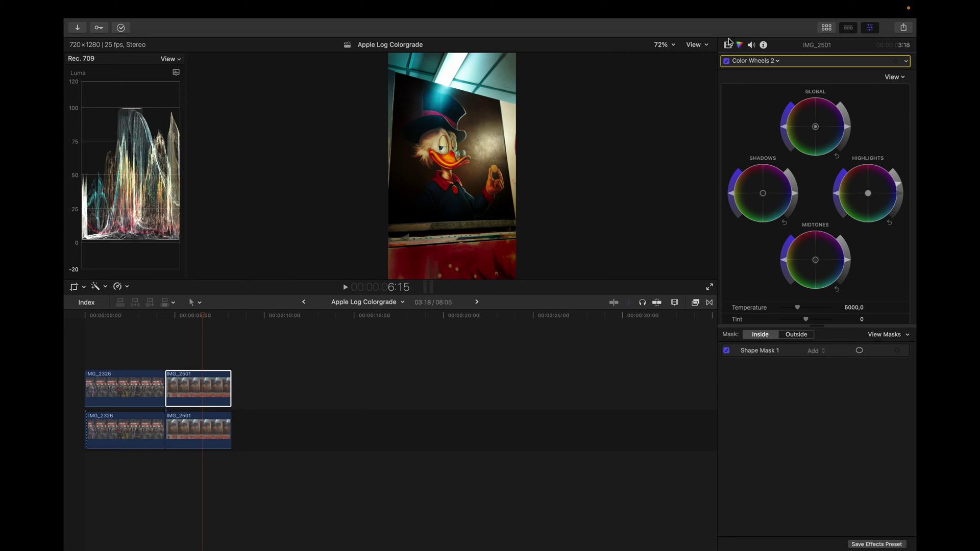
Toggle all video effects off and on to compare graded and ungraded footage.
left_click(728, 45)
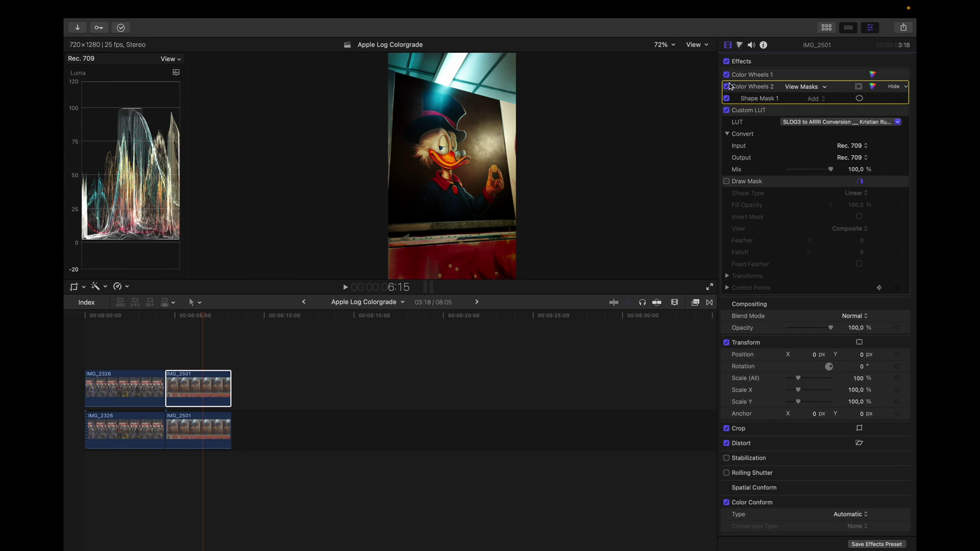
left_click(726, 62)
left_click(727, 62)
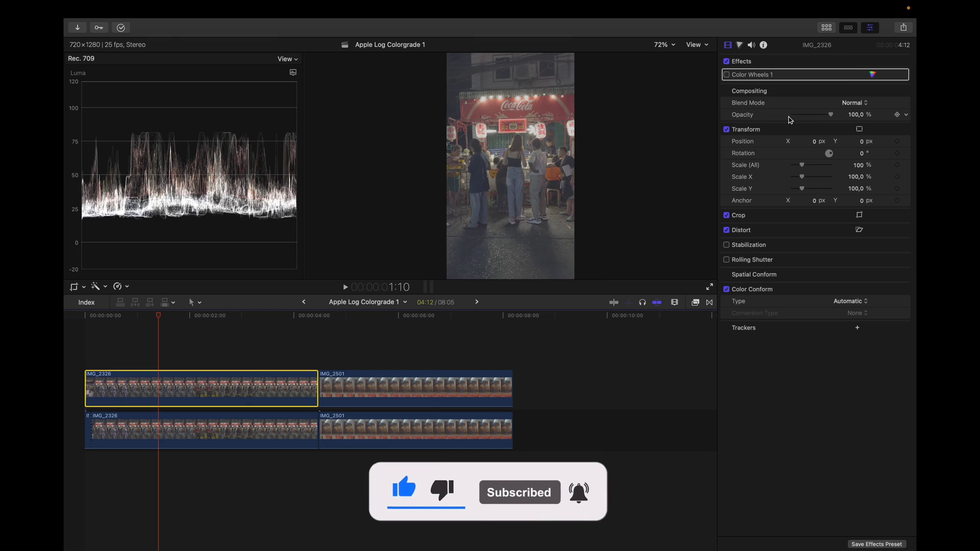
Set the Camera LUT of IMG_2326 to Apple Log in the Info inspector.
left_click(764, 45)
scroll(807, 154, "down", 2)
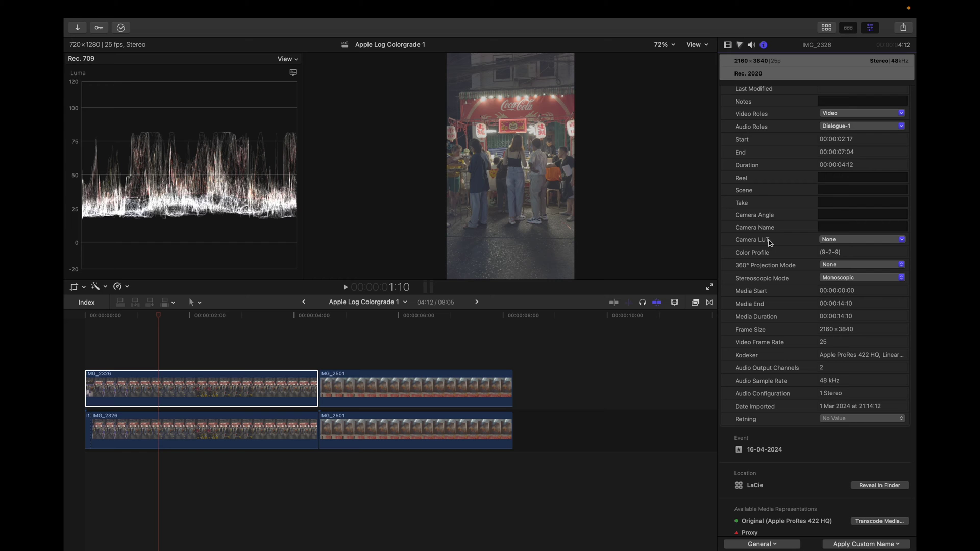
left_click(832, 239)
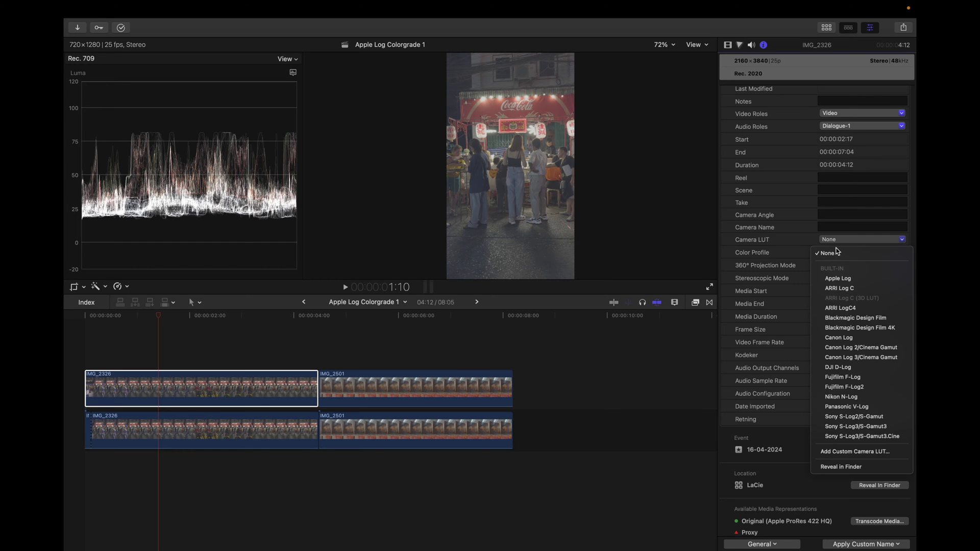
left_click(847, 278)
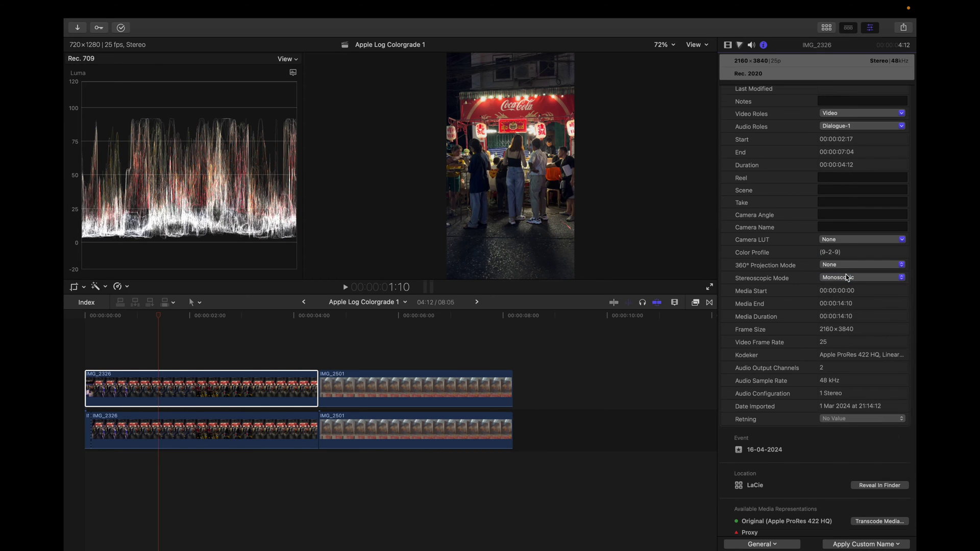
Select IMG_2501 and set its Camera LUT to Apple Log too.
left_click(359, 332)
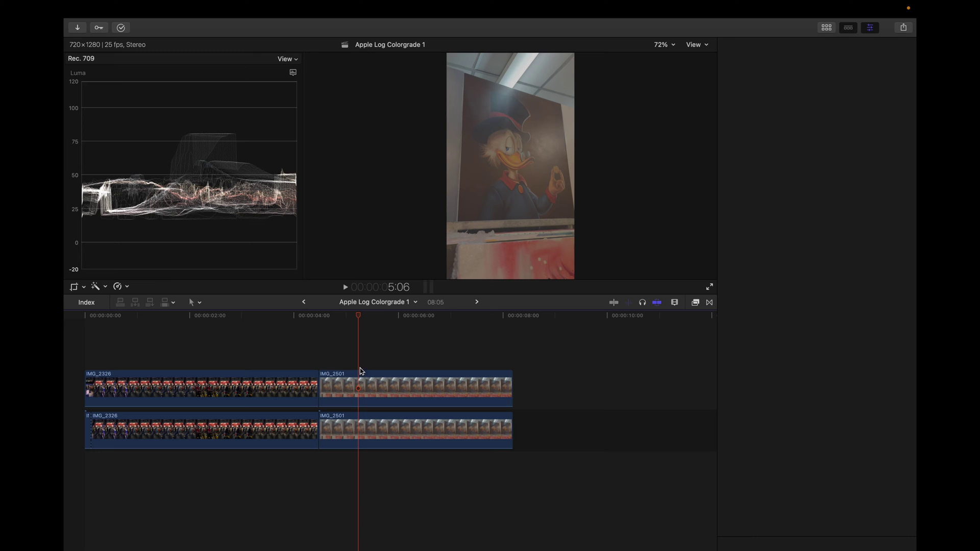
left_click(361, 371)
left_click(827, 248)
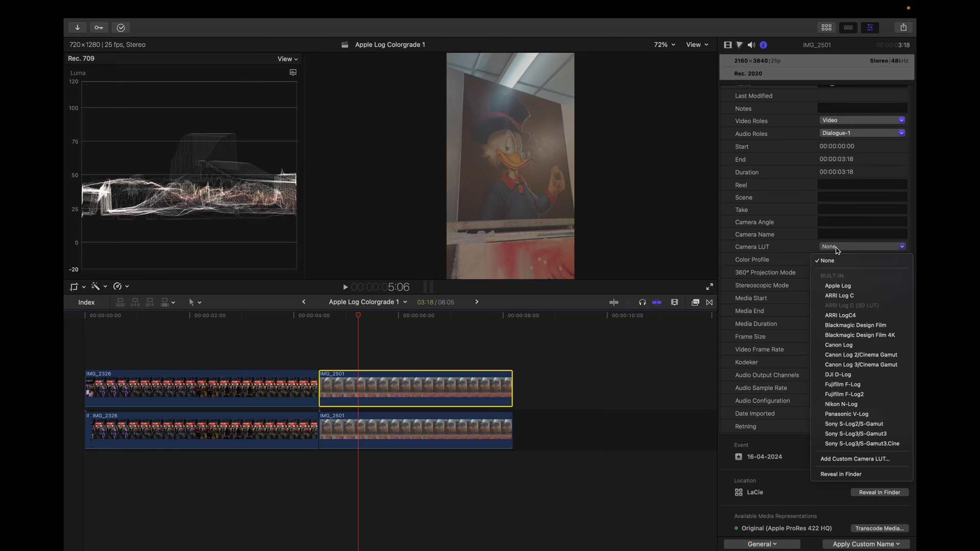
left_click(848, 283)
Reselect the street-stall clip IMG_2326 and show its video effects.
left_click(221, 342)
left_click(225, 388)
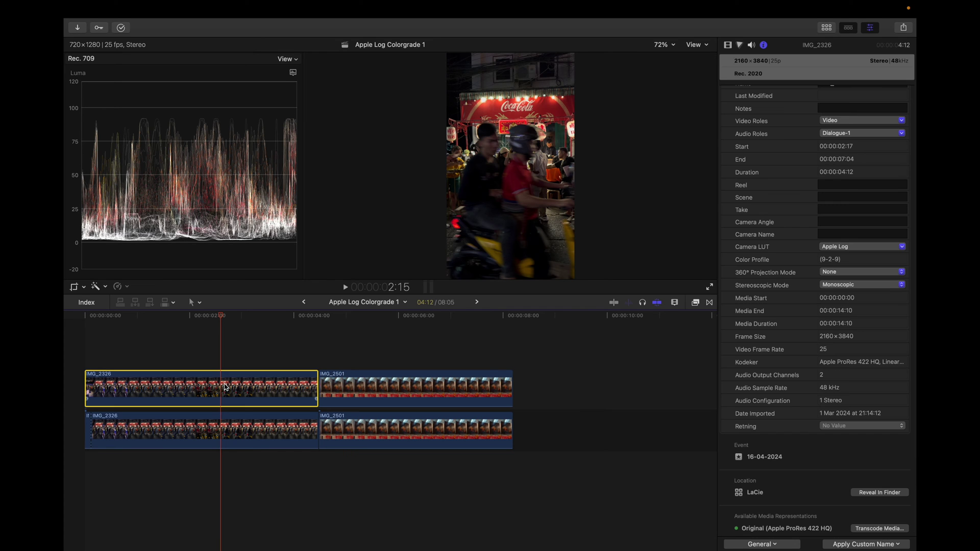
left_click(728, 45)
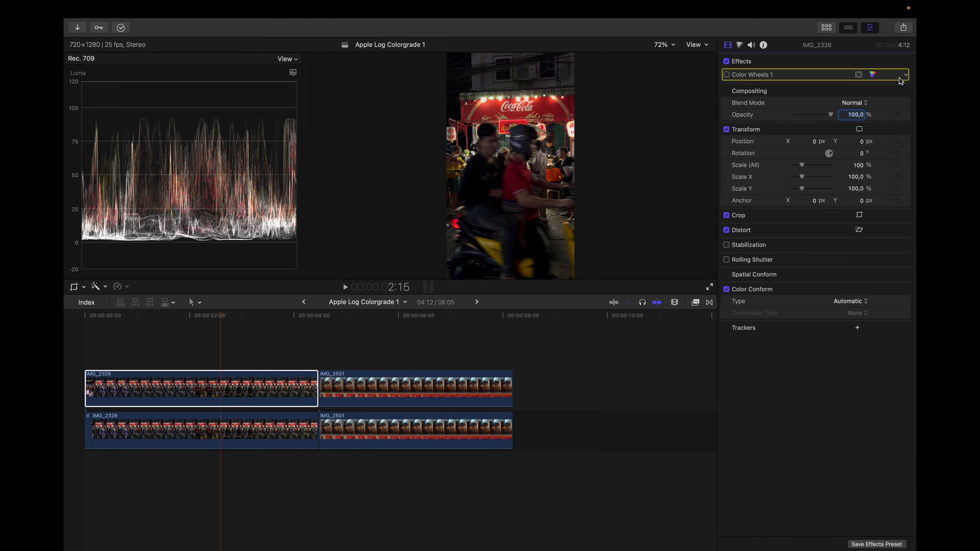
Enable Color Wheels 1 on IMG_2326, pushing the midtones toward green and shadows toward cyan.
left_click(873, 77)
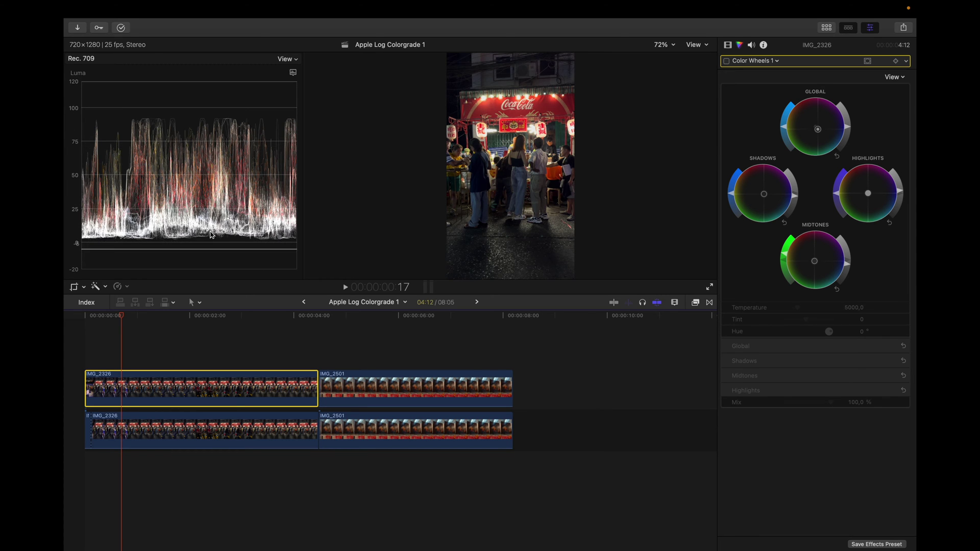
left_click(726, 61)
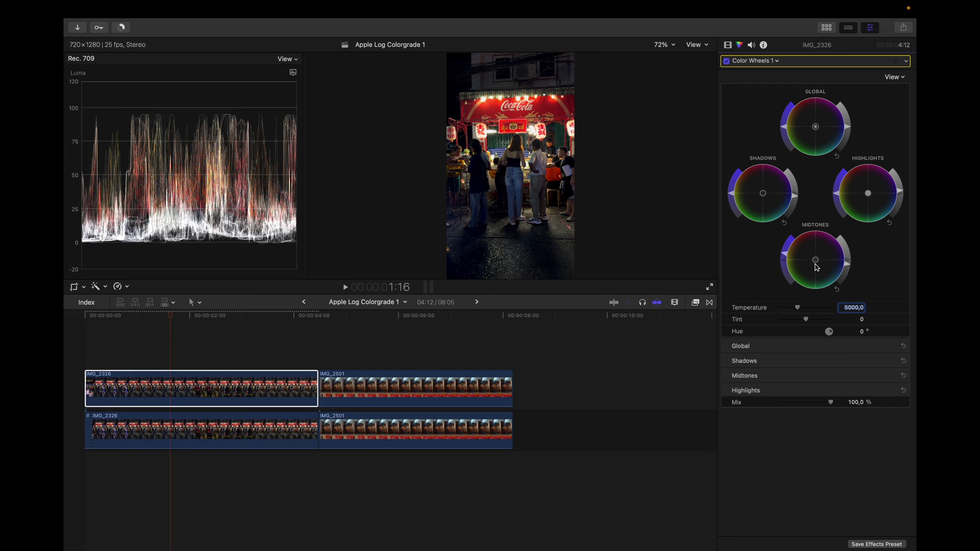
mouse_move(817, 264)
left_mouse_down()
mouse_move(806, 279)
mouse_move(810, 269)
left_mouse_up()
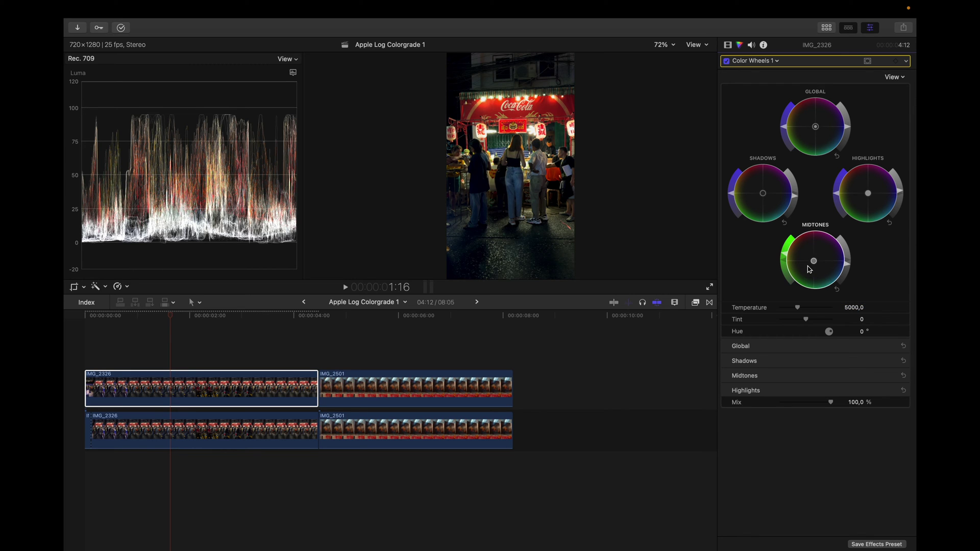
left_click(764, 195)
left_click_drag(763, 194, 771, 205)
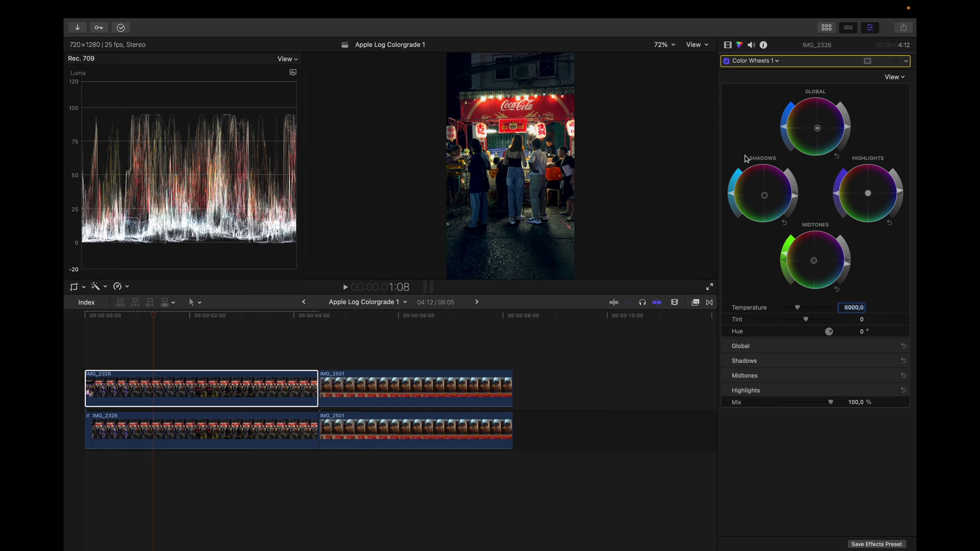
Lower the IMG_2326 highlights brightness slightly and review it in full-screen playback.
left_click(767, 199)
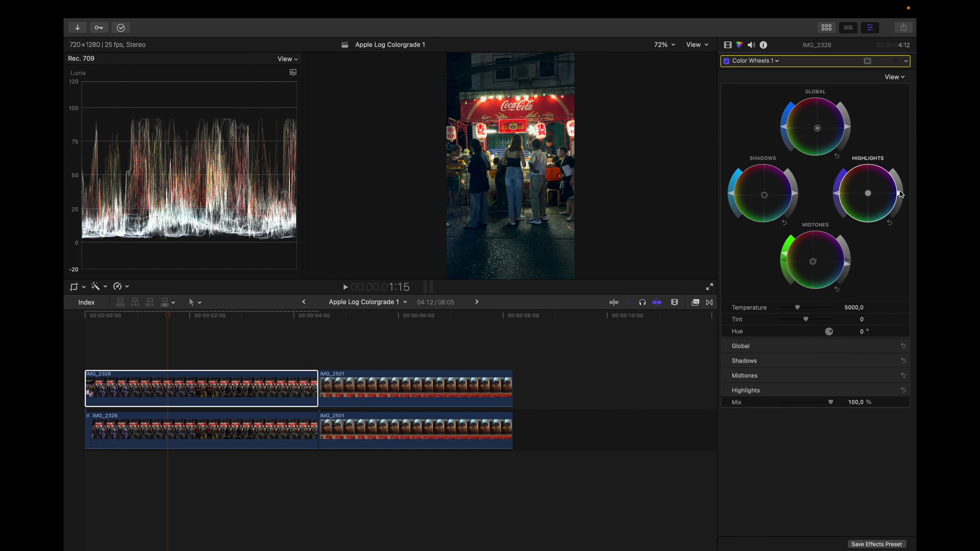
left_click_drag(848, 265, 848, 267)
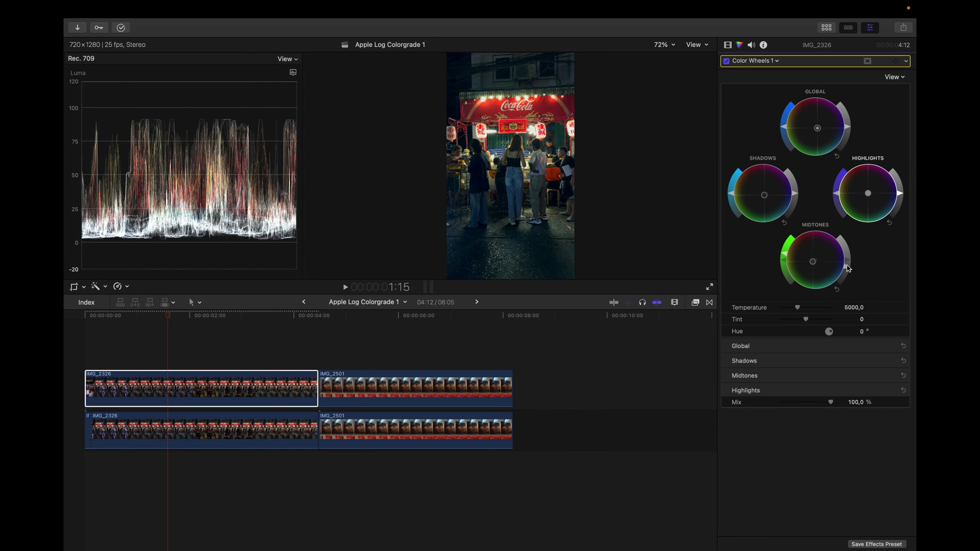
key("super+shift+f")
key("Escape")
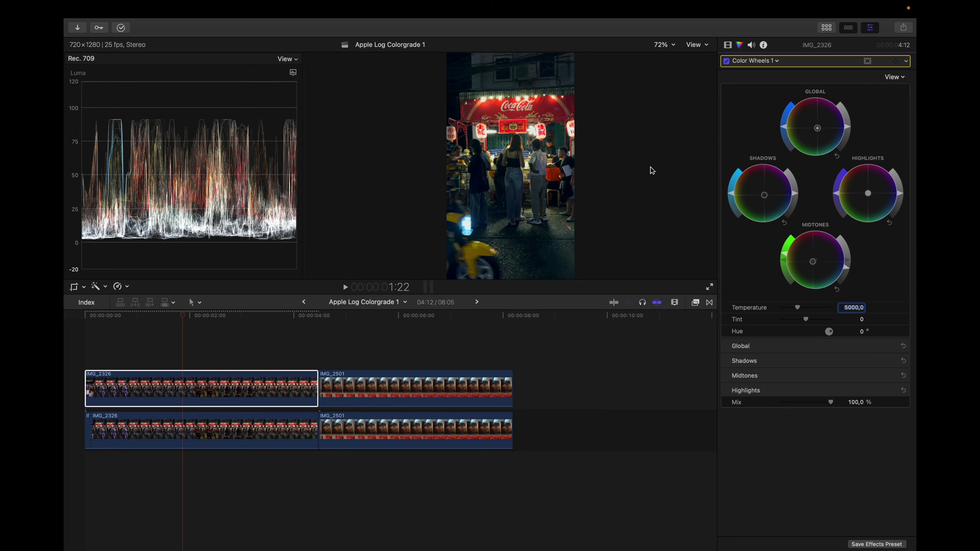
left_click(107, 347)
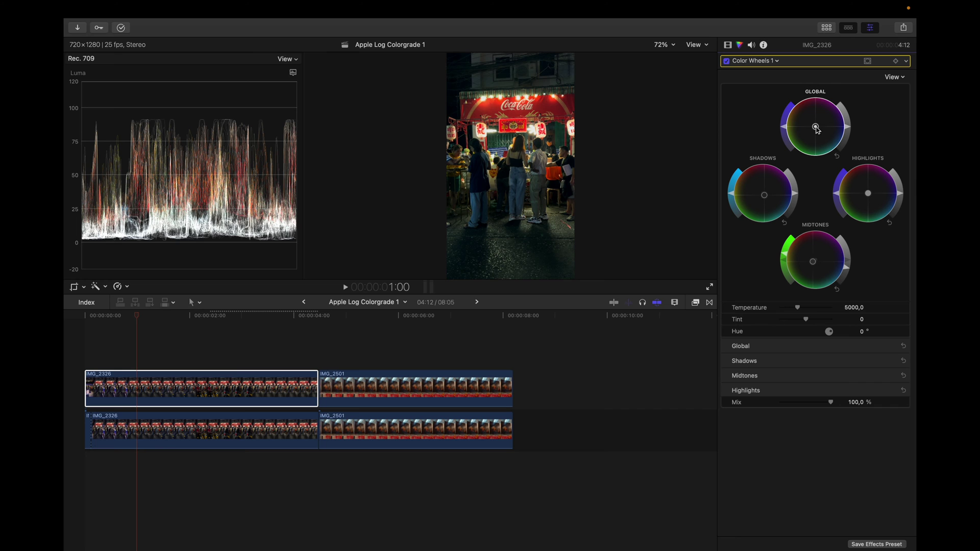
Shift the global balance toward blue and the highlights toward red, then select Temperature.
left_click_drag(817, 129, 813, 124)
left_click(870, 197)
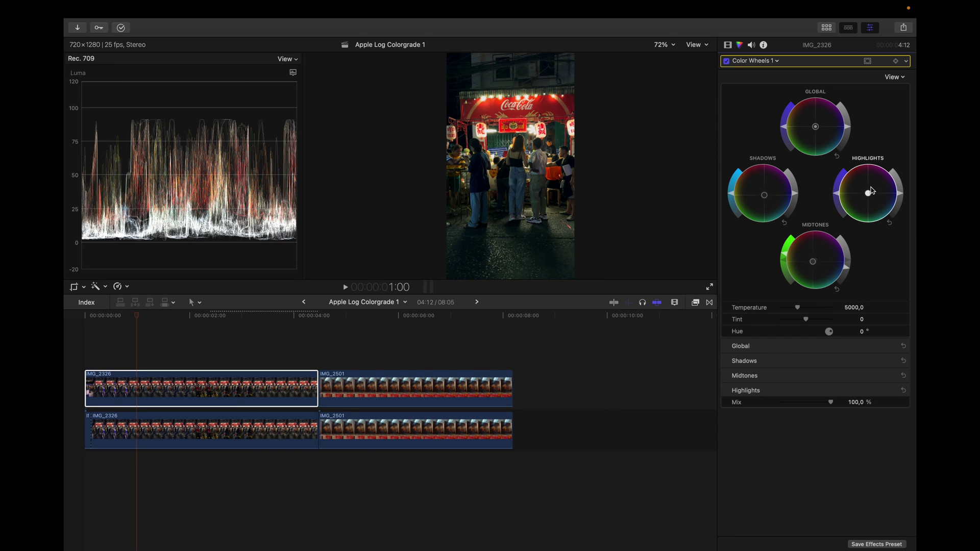
left_click_drag(869, 194, 869, 188)
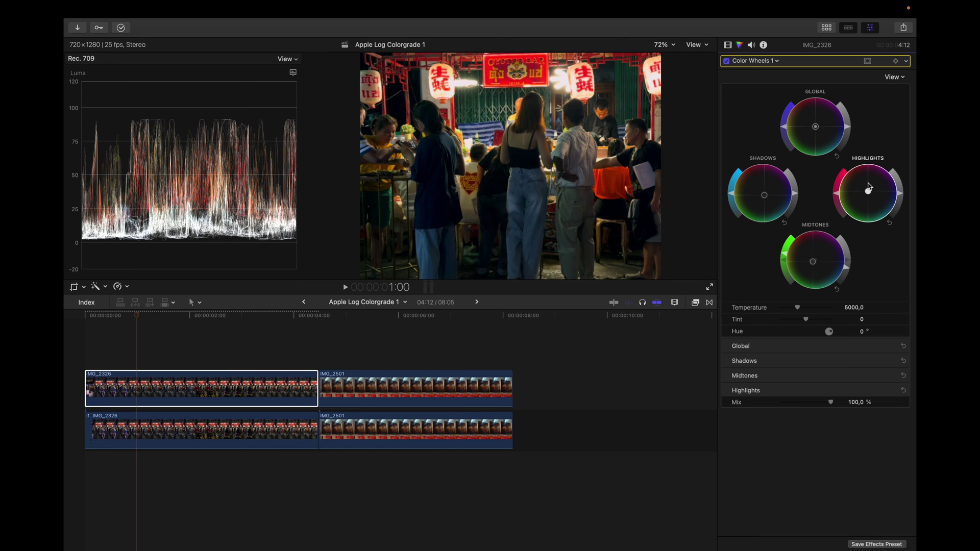
left_click(853, 307)
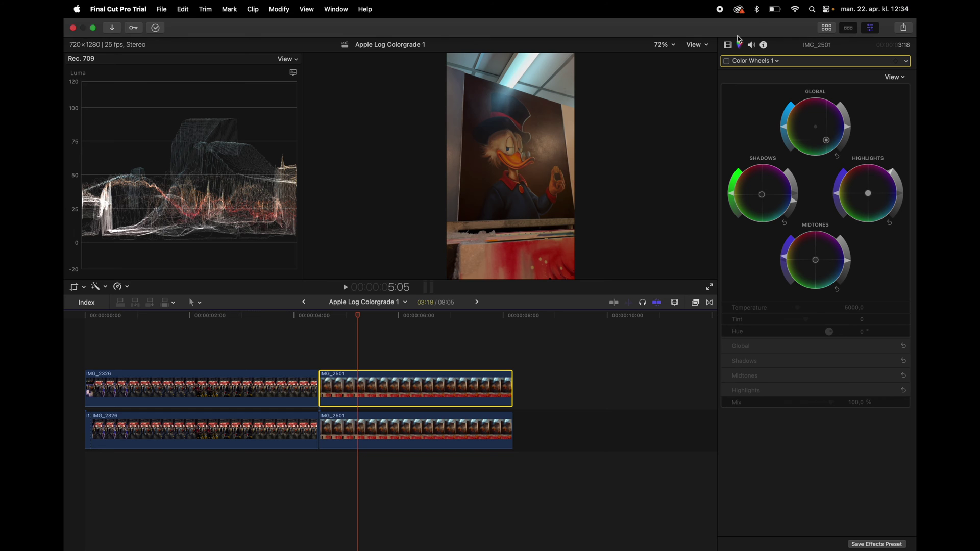
Open Color Wheels 1 for IMG_2501 and switch it on.
left_click(728, 45)
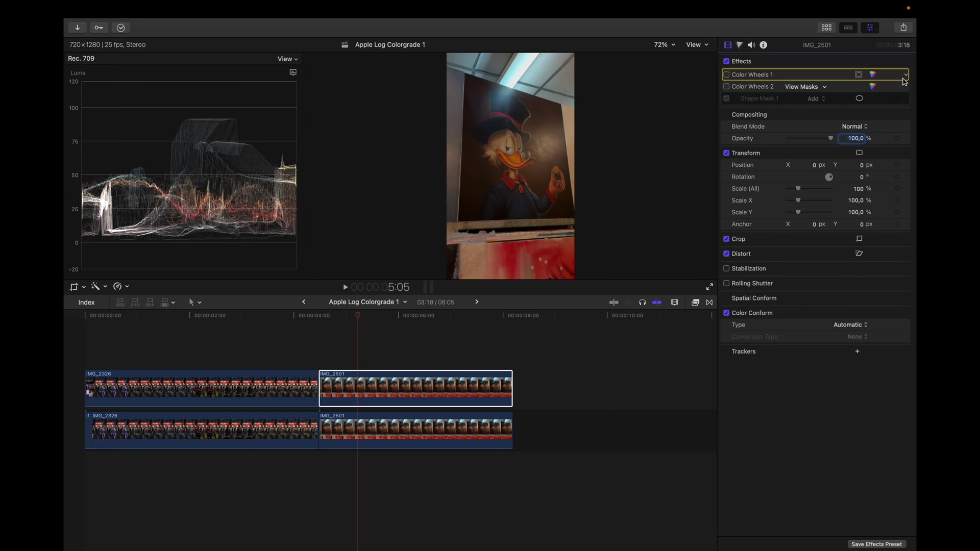
left_click(874, 76)
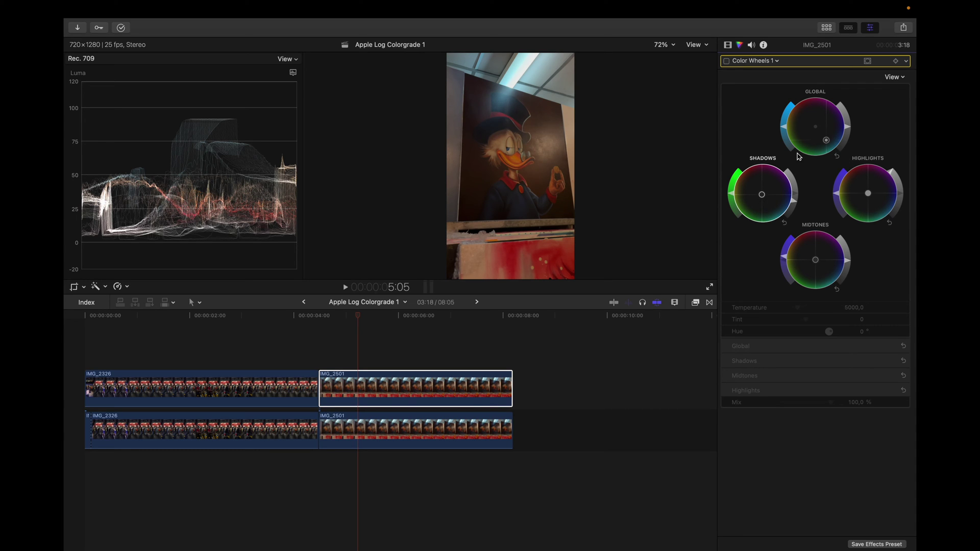
left_click(726, 61)
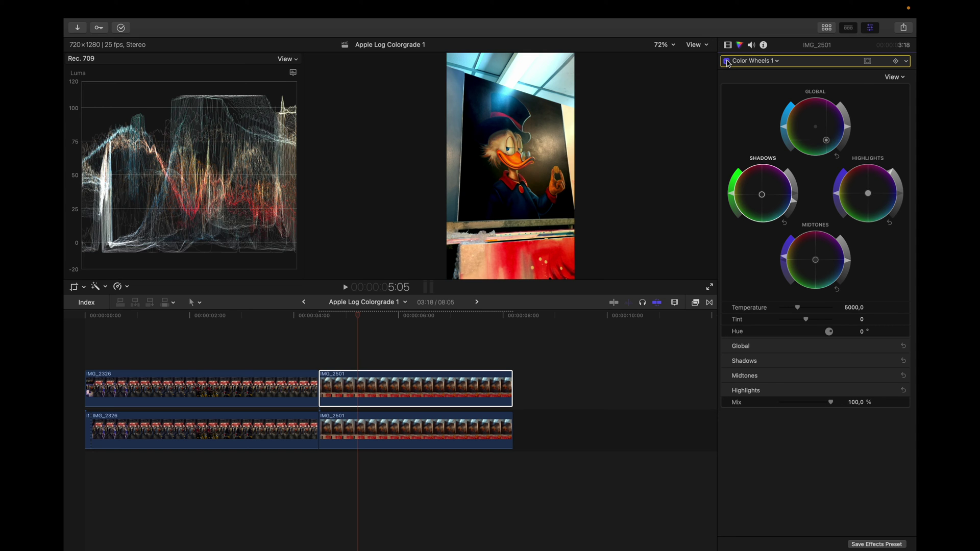
Toggle the IMG_2501 grade off and on to compare, leaving it on.
left_click(727, 61)
left_click(727, 61)
left_click(727, 61)
left_click(726, 61)
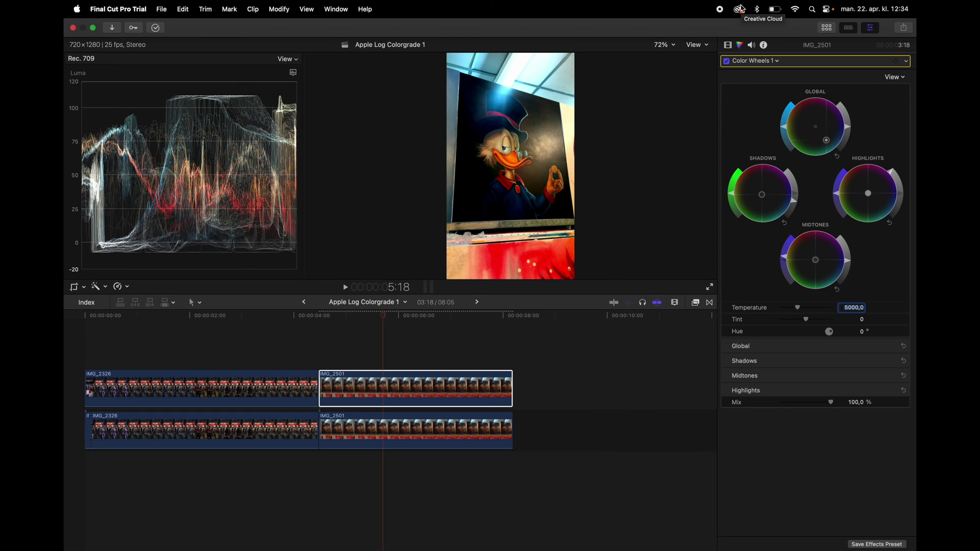
Select the Color Wheels 2 correction in IMG_2501's video effects list.
left_click(727, 45)
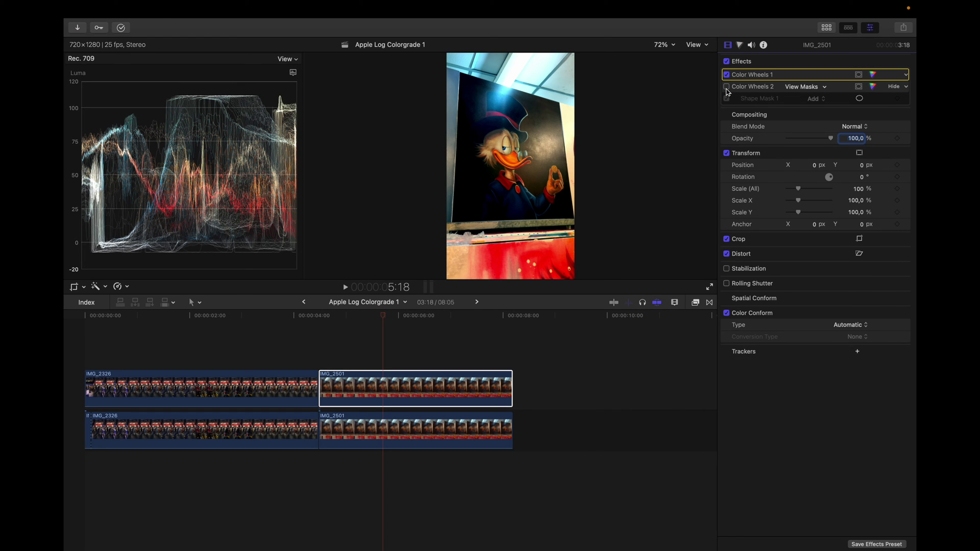
left_click(860, 87)
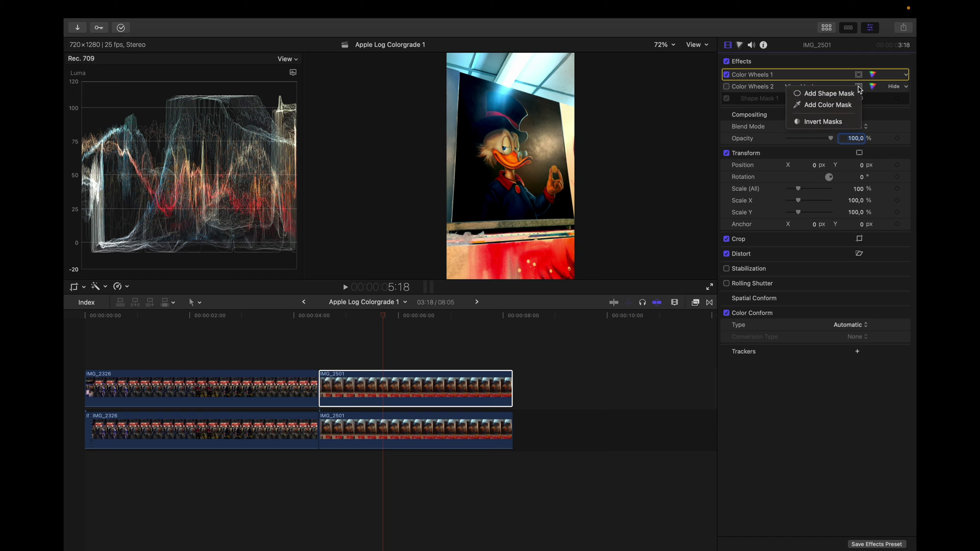
left_click(842, 93)
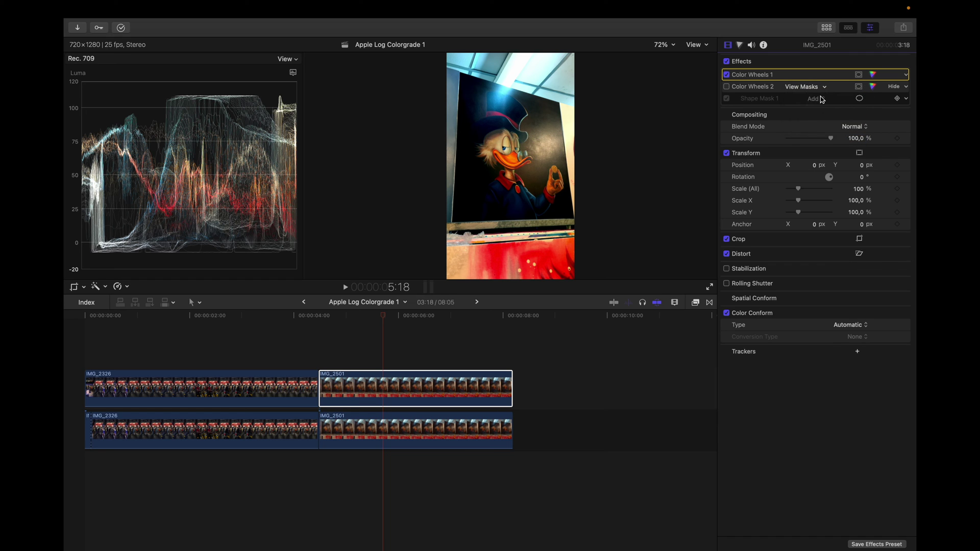
left_click(830, 90)
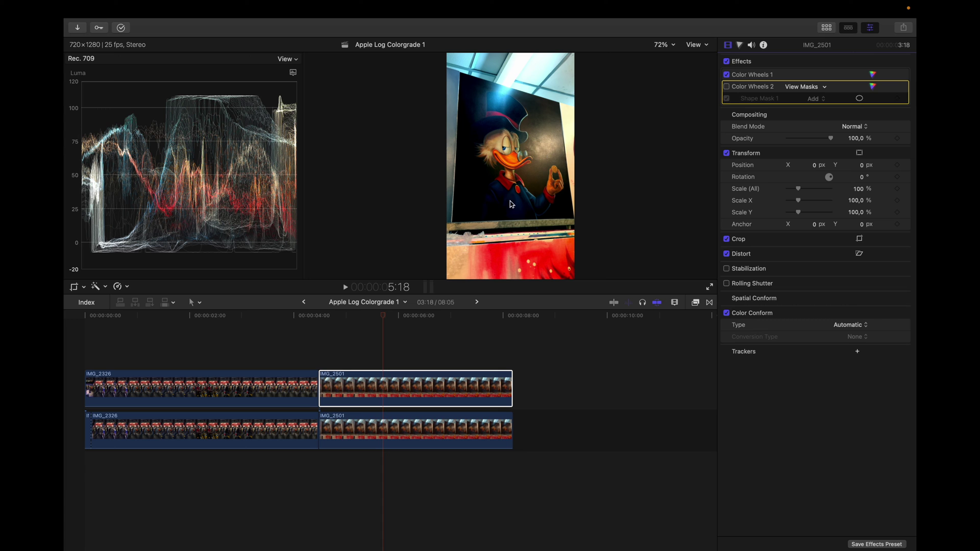
Bring up the Color Wheels 2 colour controls and its Shape Mask 1 options, leaving the correction off.
left_click(874, 88)
left_click(874, 88)
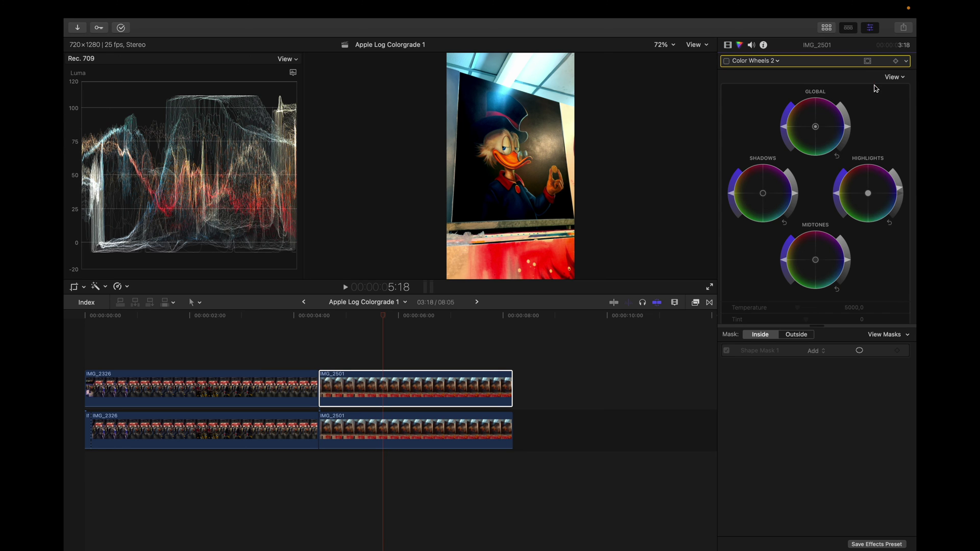
left_click(867, 62)
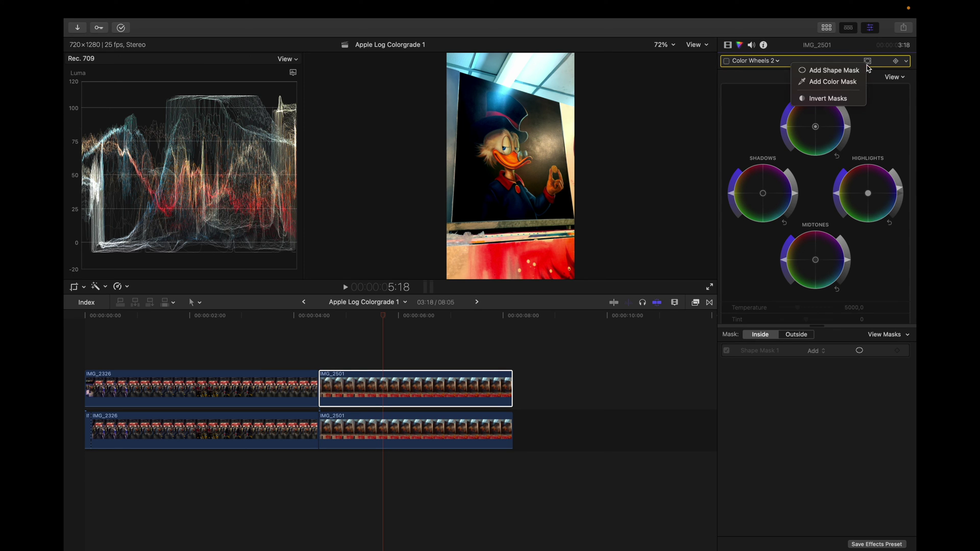
left_click(817, 71)
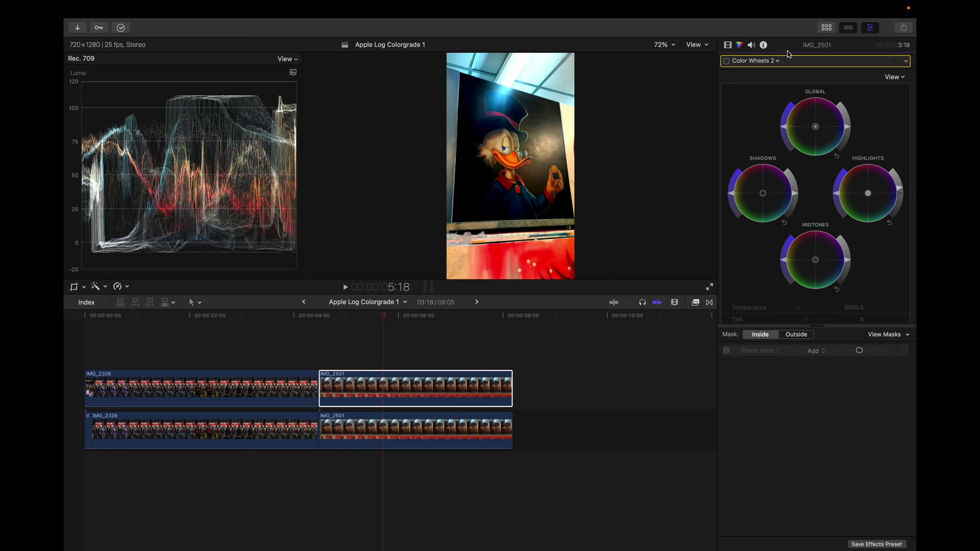
Enable Color Wheels 2 and nudge Shape Mask 1 into place over the duck's face.
left_click(726, 61)
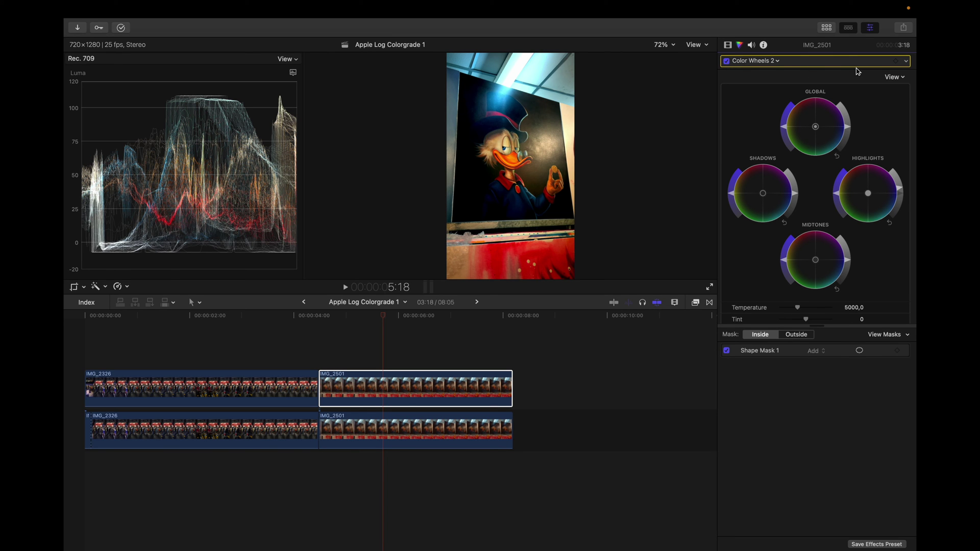
left_click(808, 351)
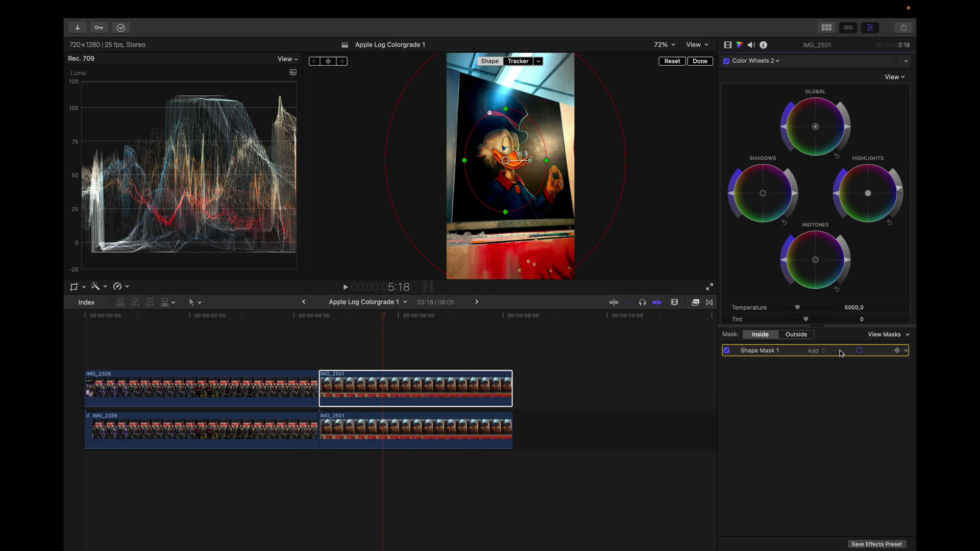
left_click_drag(495, 146, 500, 135)
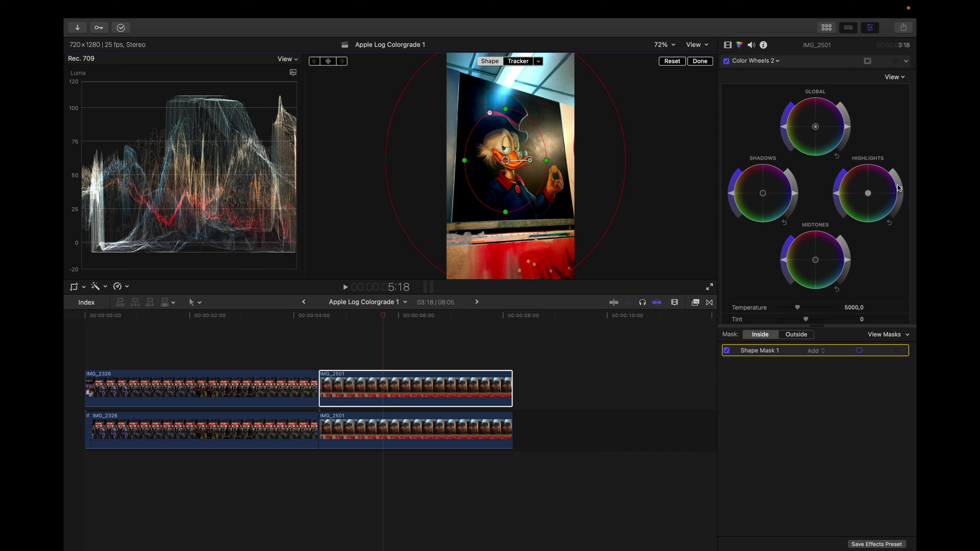
Adjust the Global wheel outside the mask, brighten the Highlights inside, and shrink the inner ellipse.
left_click(788, 335)
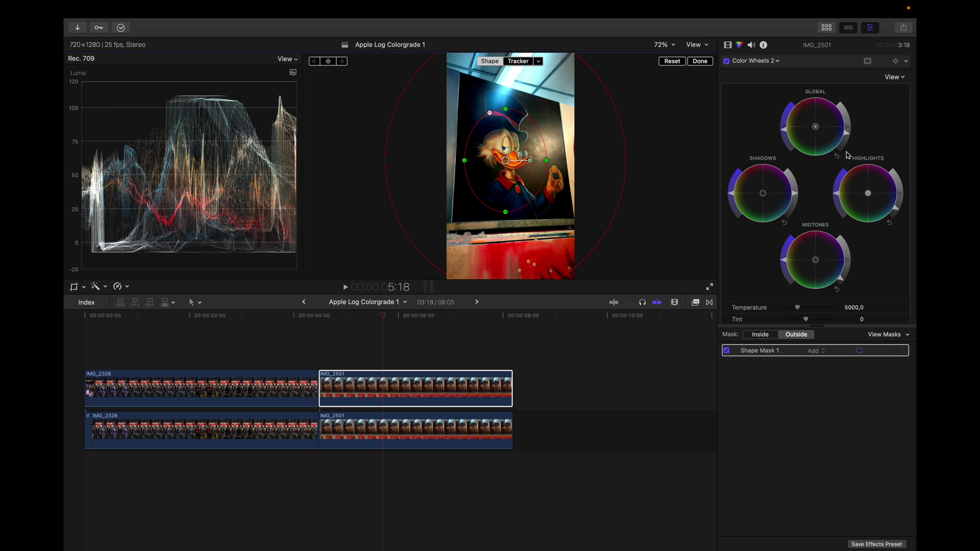
mouse_move(848, 139)
left_mouse_down()
mouse_move(832, 245)
mouse_move(833, 164)
mouse_move(847, 142)
left_mouse_up()
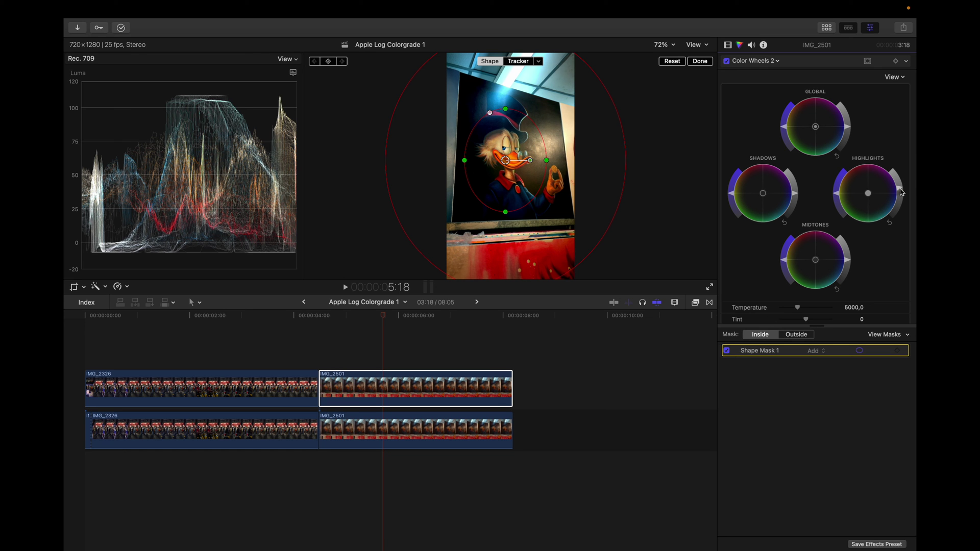
left_click_drag(901, 192, 899, 184)
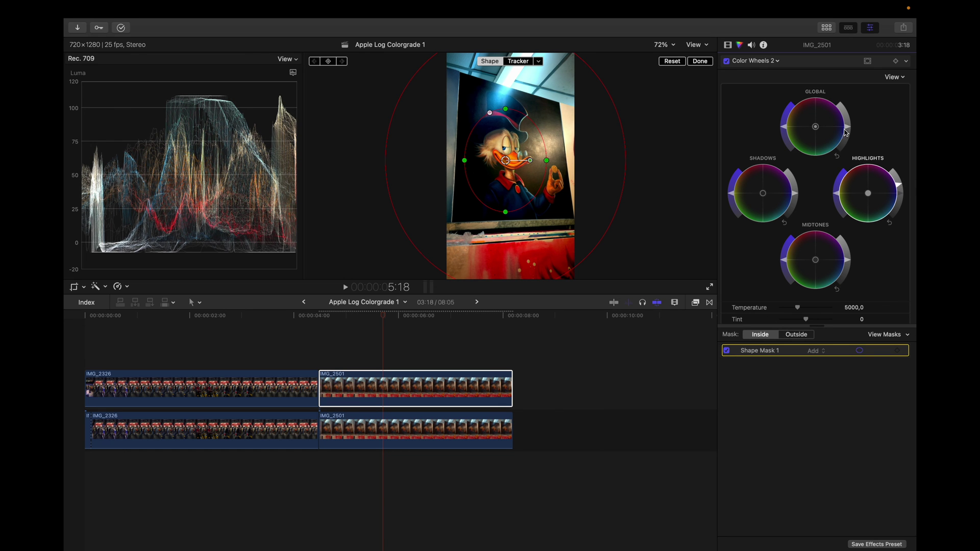
left_click_drag(505, 109, 510, 152)
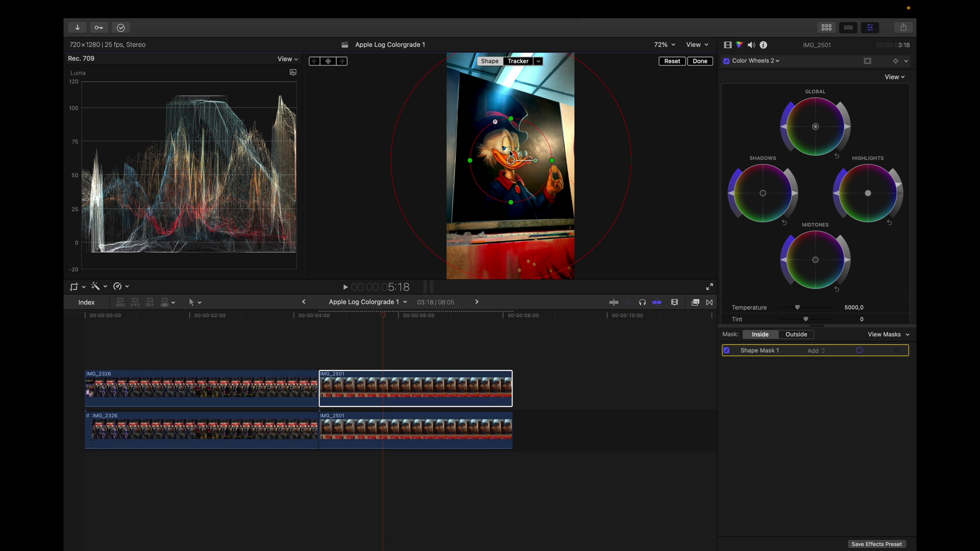
Finish the shape mask and toggle Color Wheels 2 off and on to compare the vignette.
left_click(699, 62)
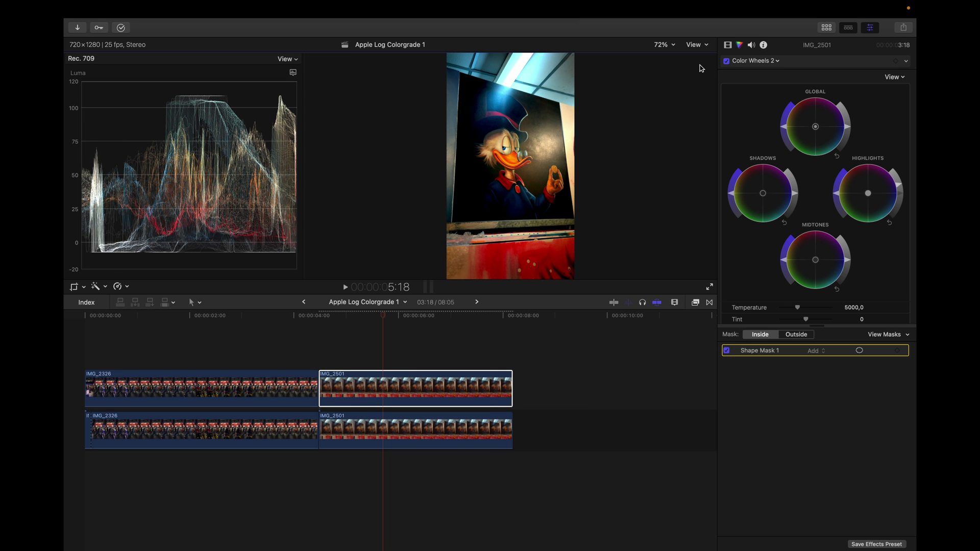
left_click(727, 61)
left_click(726, 61)
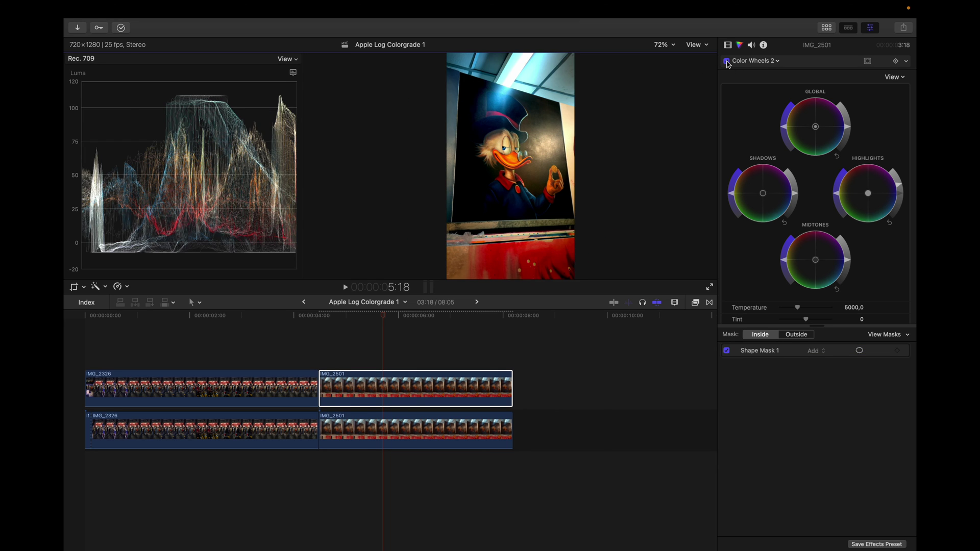
left_click(726, 61)
left_click(726, 61)
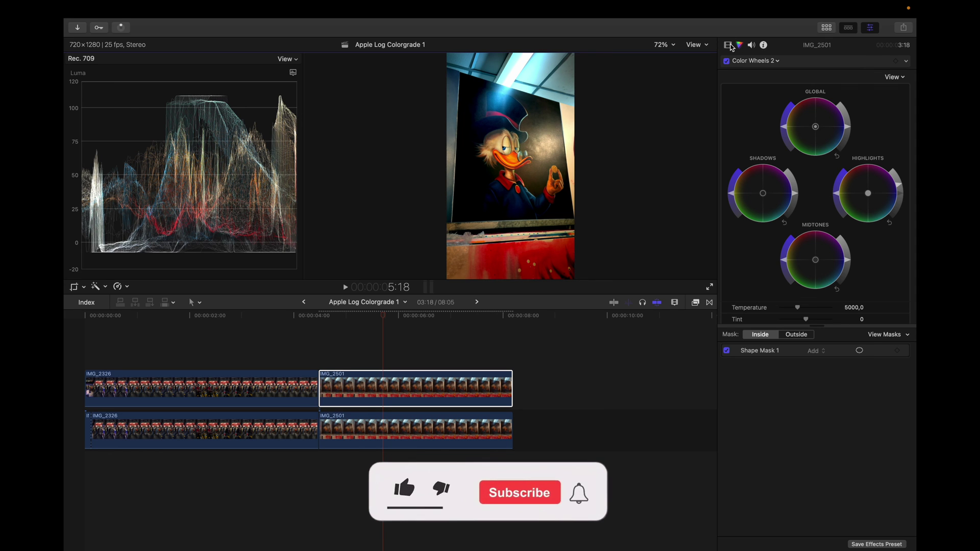
Compare IMG_2501 with all video effects off, then turn them back on.
left_click(728, 46)
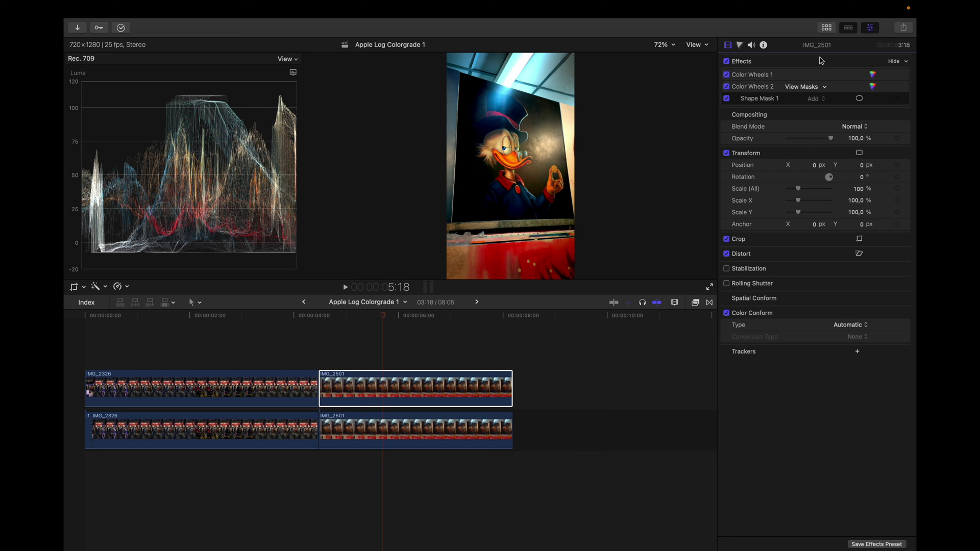
left_click(726, 62)
left_click(726, 61)
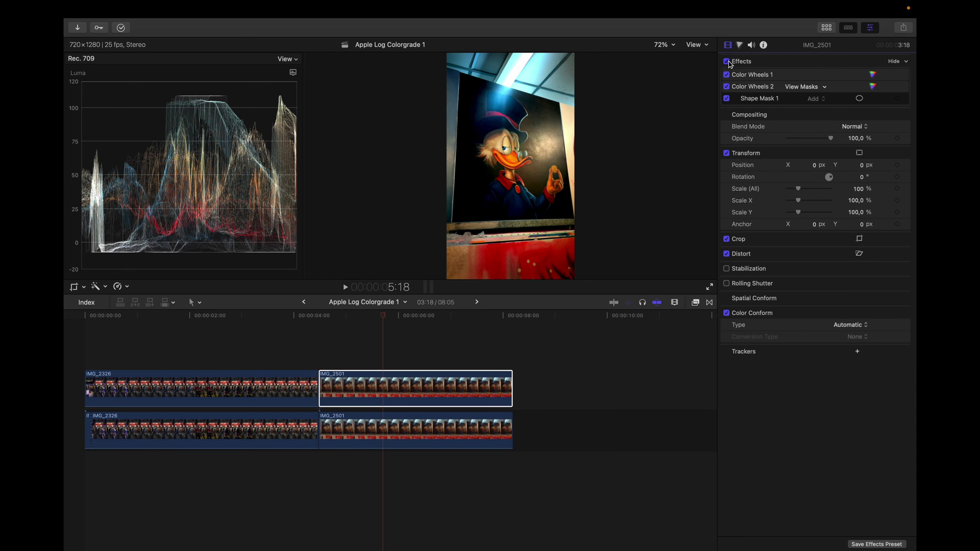